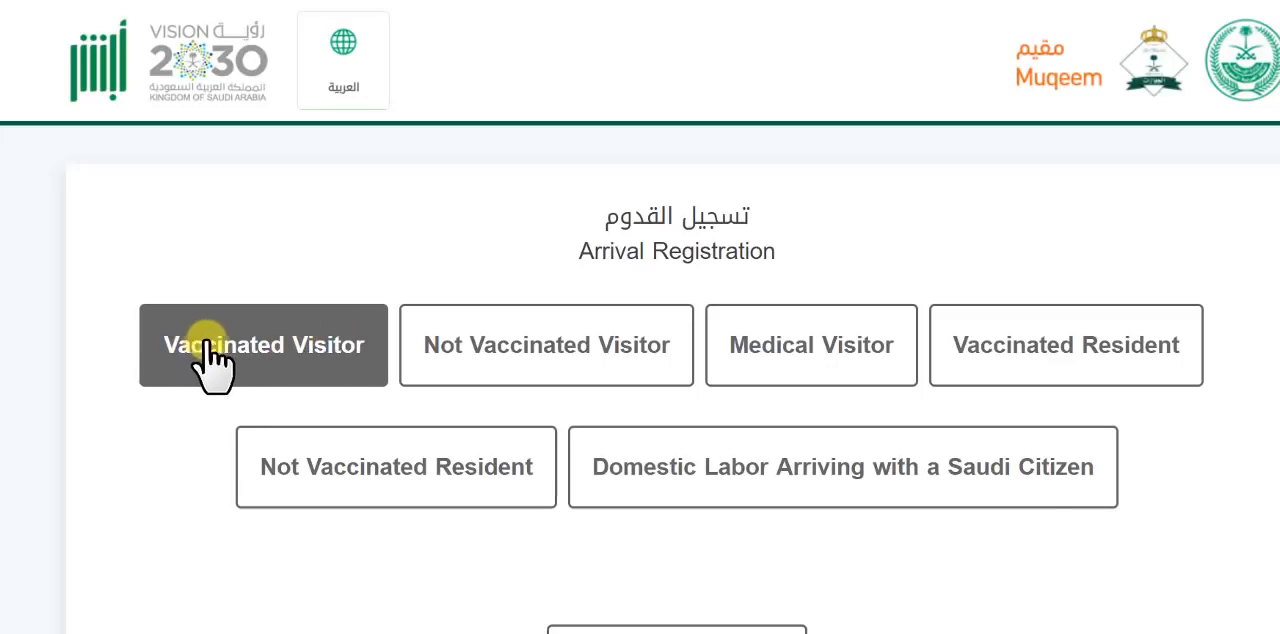
- Open the vaccinated visitor registration form and select Pakistan as the nationality
{"action": "left_click", "coordinate": [283, 350]}
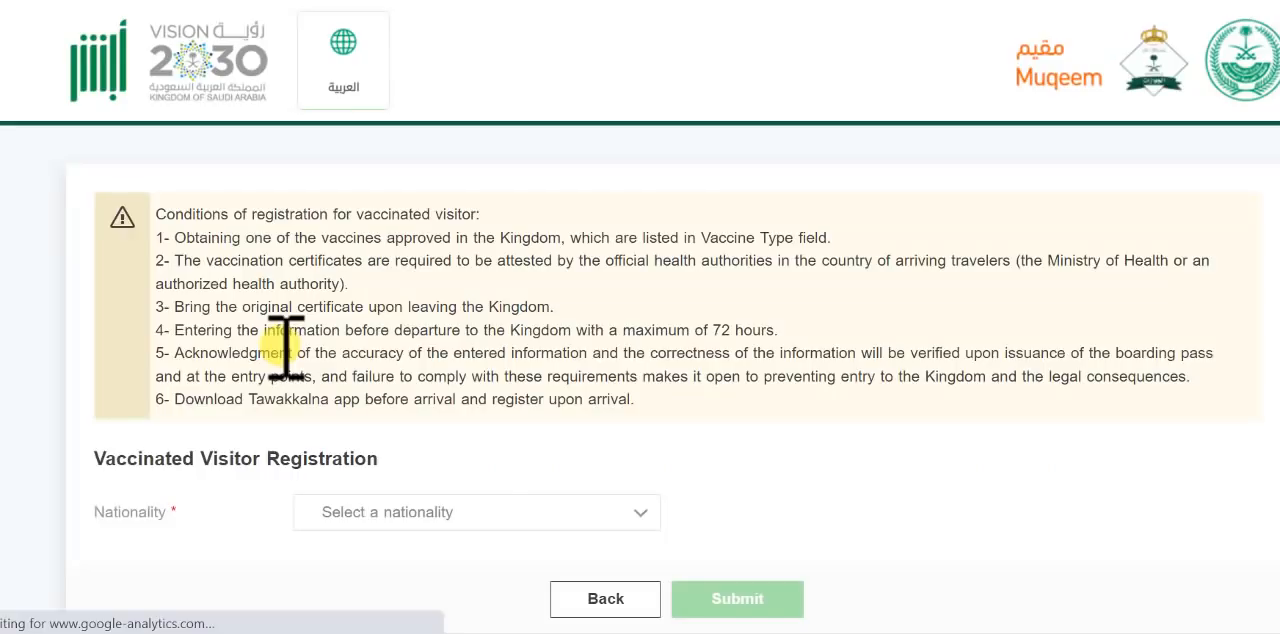
{"action": "scroll", "coordinate": [541, 222], "scroll_direction": "down", "scroll_amount": 3}
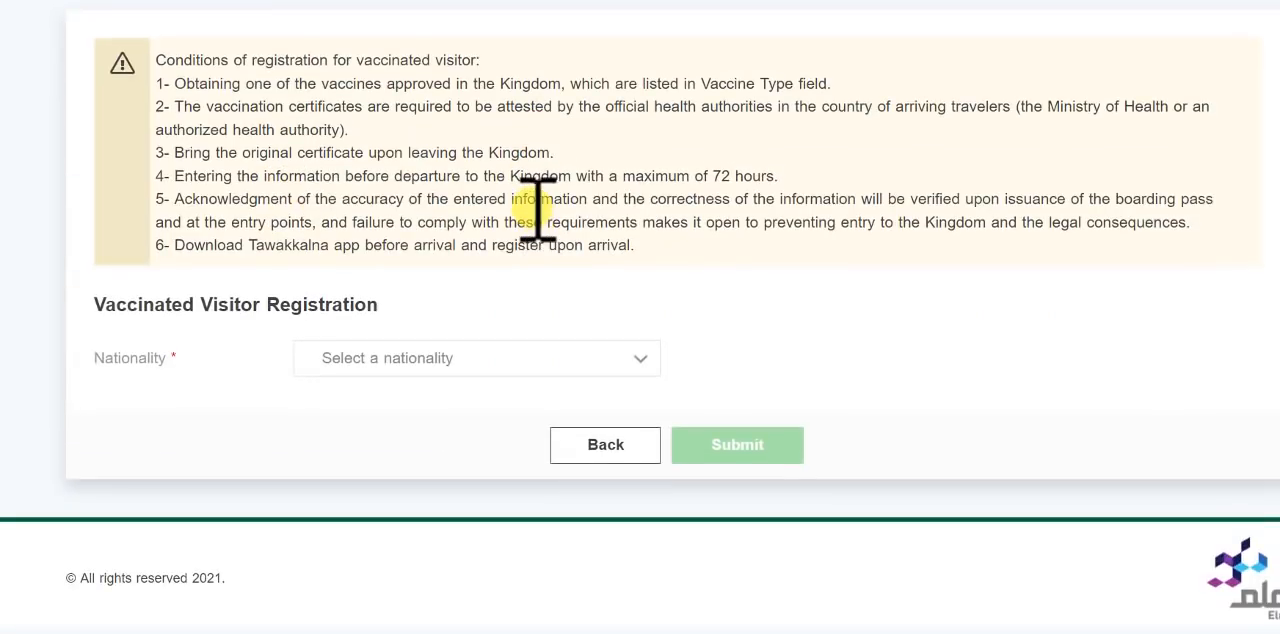
{"action": "left_click", "coordinate": [523, 360]}
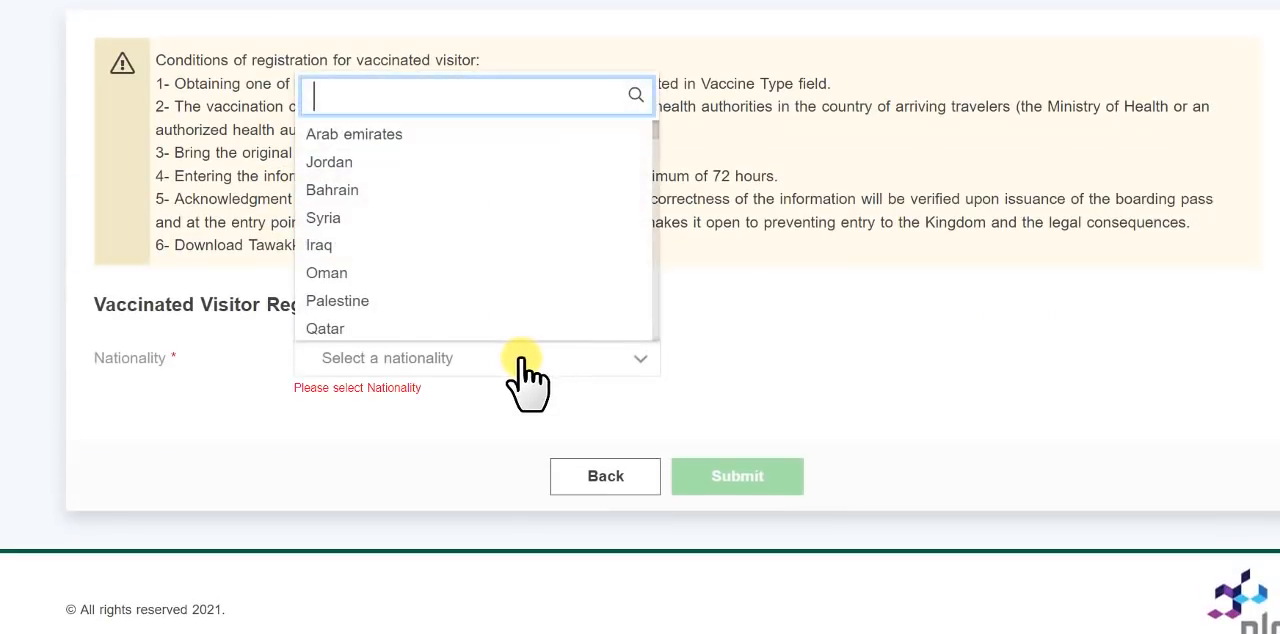
{"action": "type", "text": "paki"}
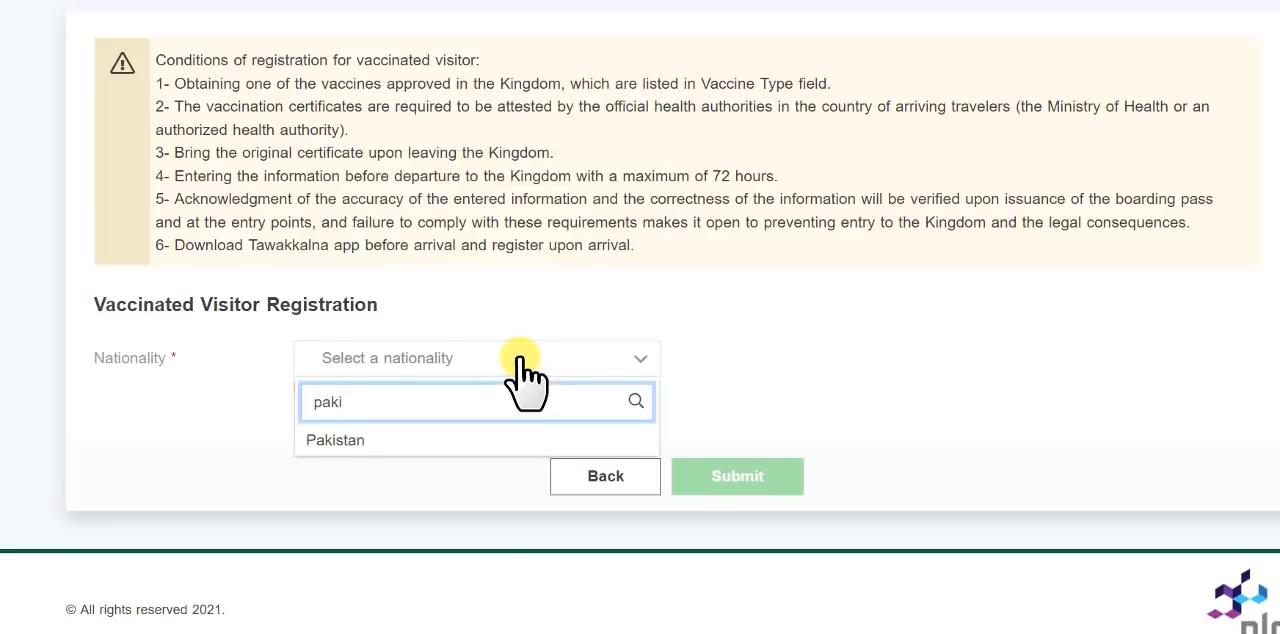
{"action": "left_click", "coordinate": [336, 440]}
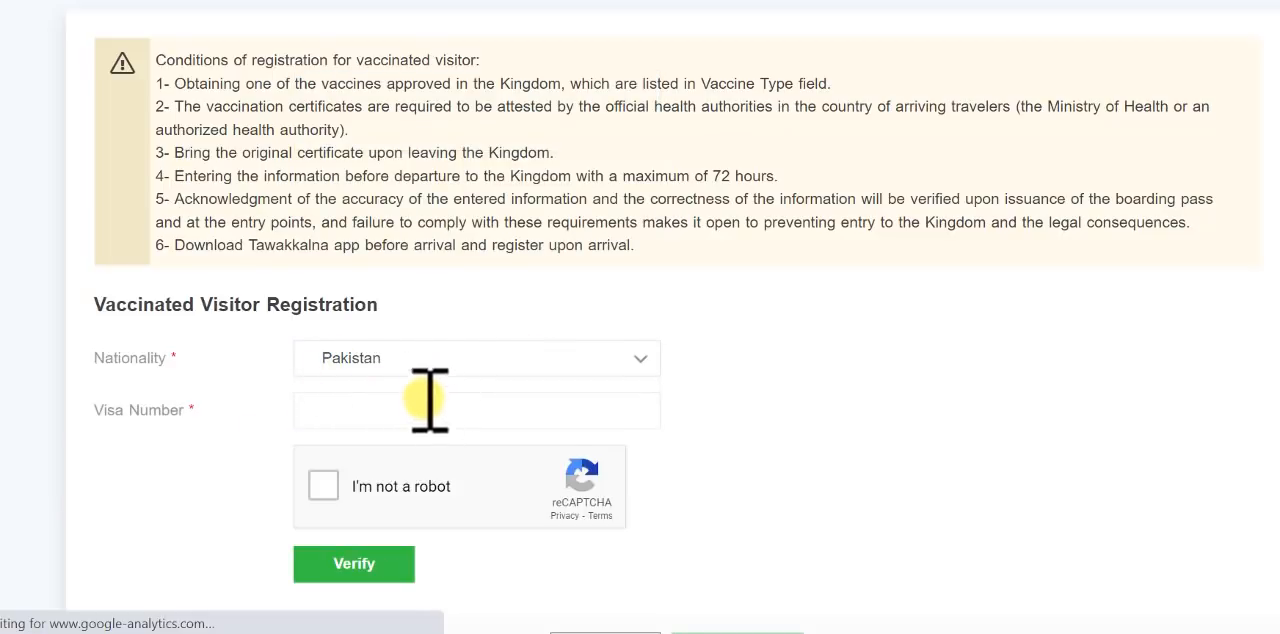
- Enter the visitor's visa number, complete the robot check and verify the visa
{"action": "scroll", "coordinate": [417, 380], "scroll_direction": "down", "scroll_amount": 1}
{"action": "left_click", "coordinate": [338, 299]}
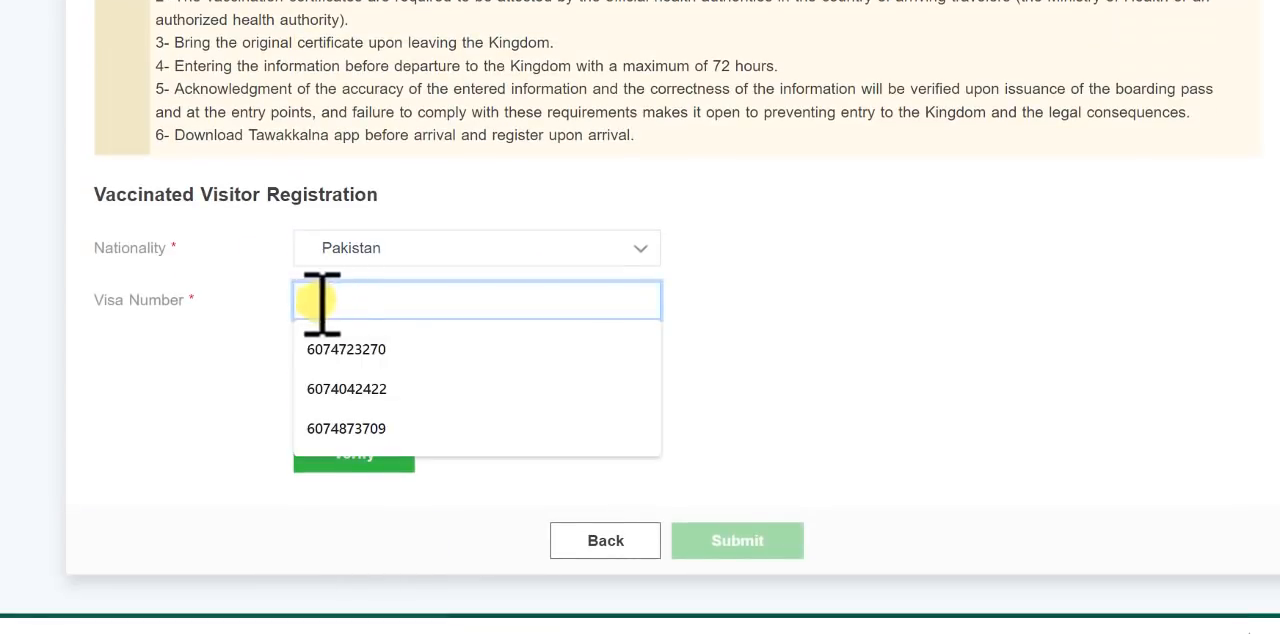
{"action": "left_click", "coordinate": [276, 300]}
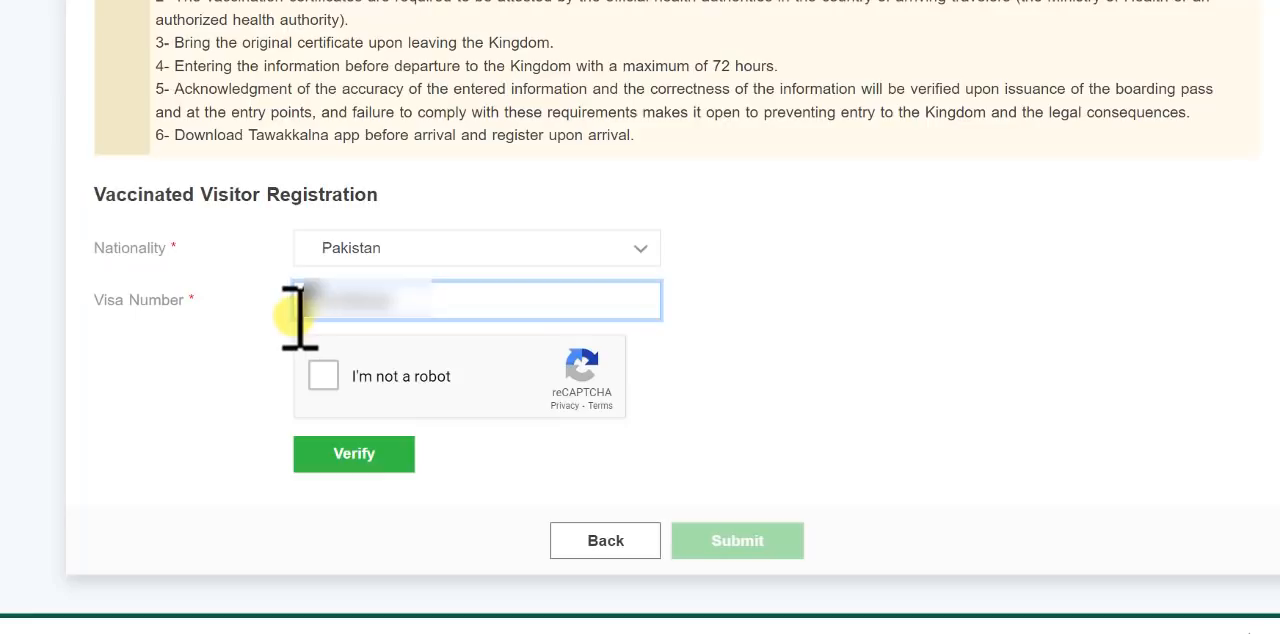
{"action": "left_click", "coordinate": [324, 377]}
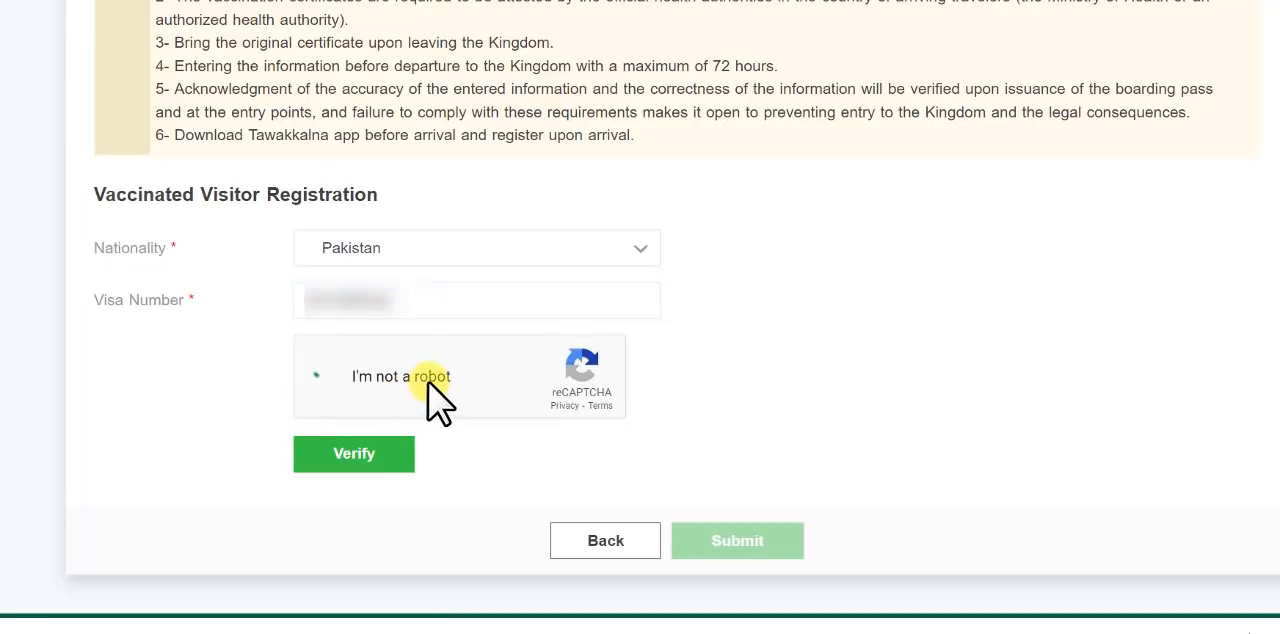
{"action": "left_click", "coordinate": [360, 456]}
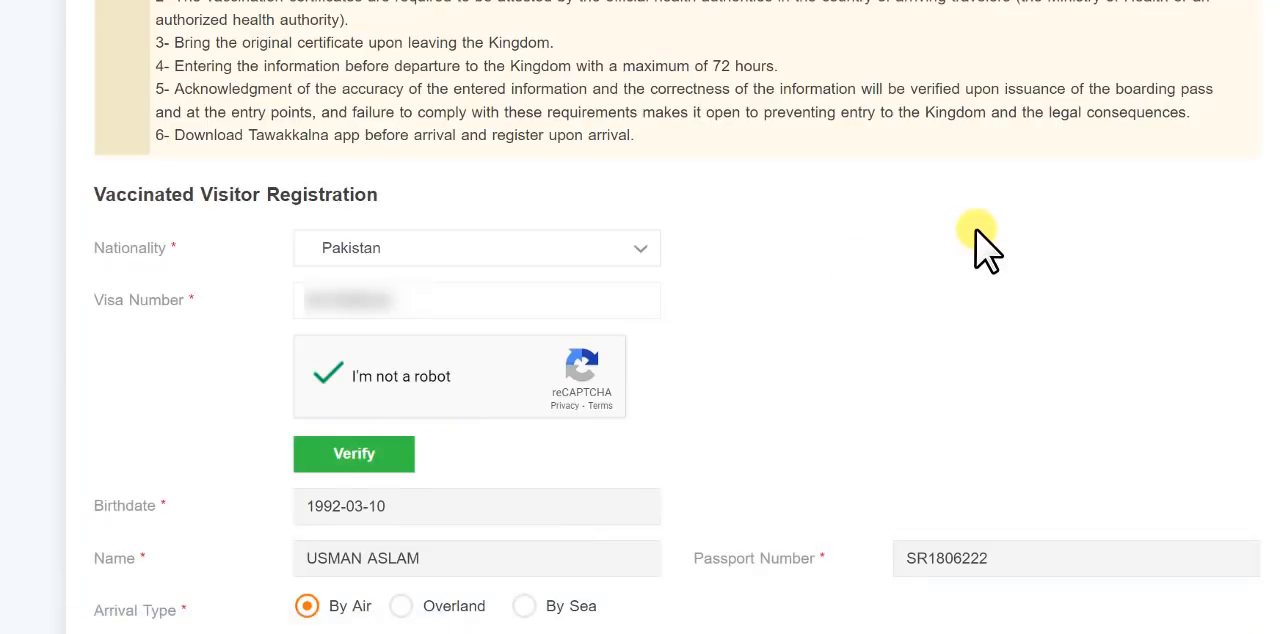
- Select GULFAIR as the airline and enter GF769 as the flight number in the arrival details
{"action": "scroll", "coordinate": [914, 257], "scroll_direction": "down", "scroll_amount": 3}
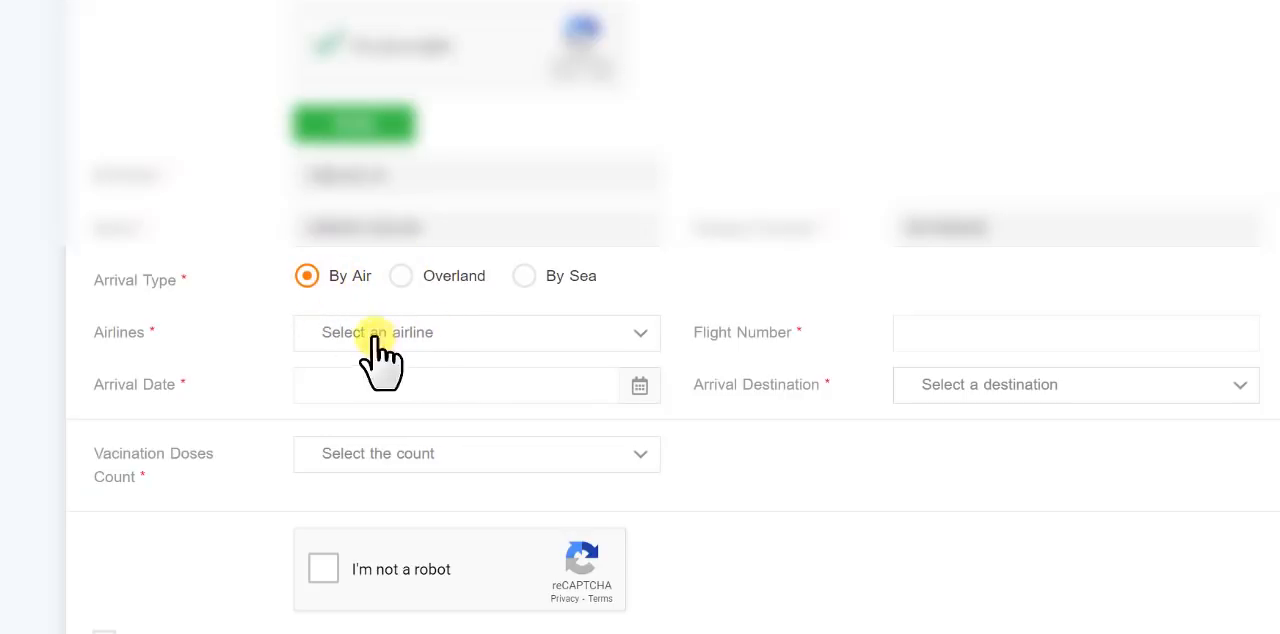
{"action": "left_click", "coordinate": [455, 340]}
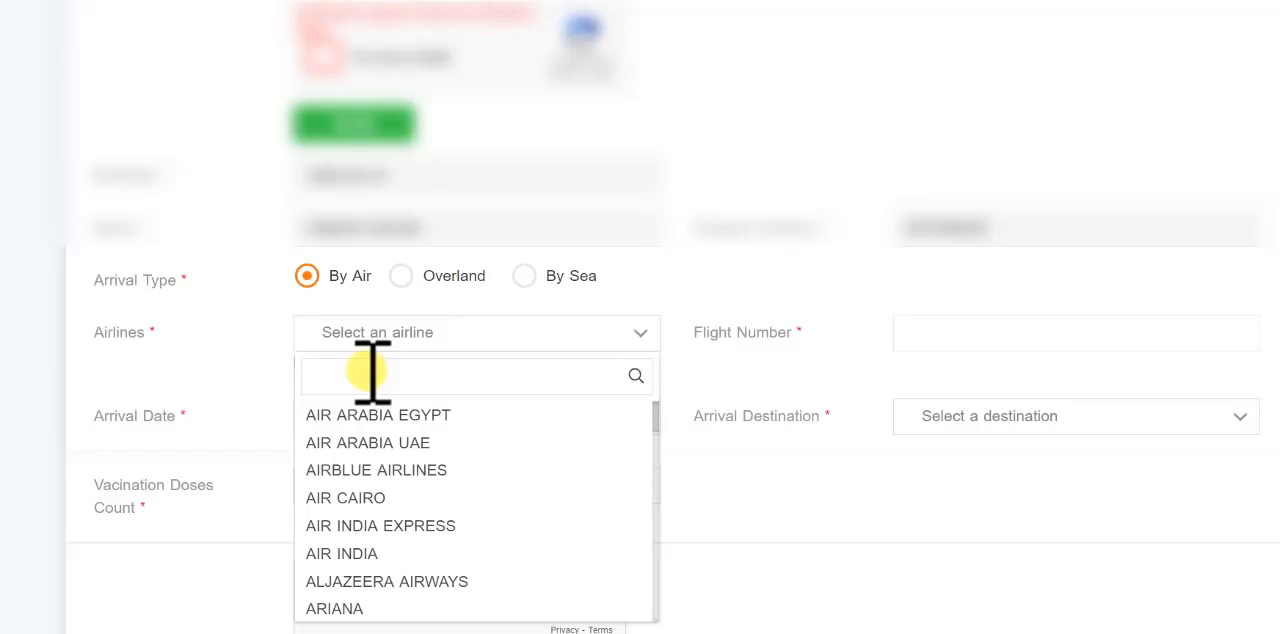
{"action": "left_click", "coordinate": [372, 374]}
{"action": "type", "text": "gul"}
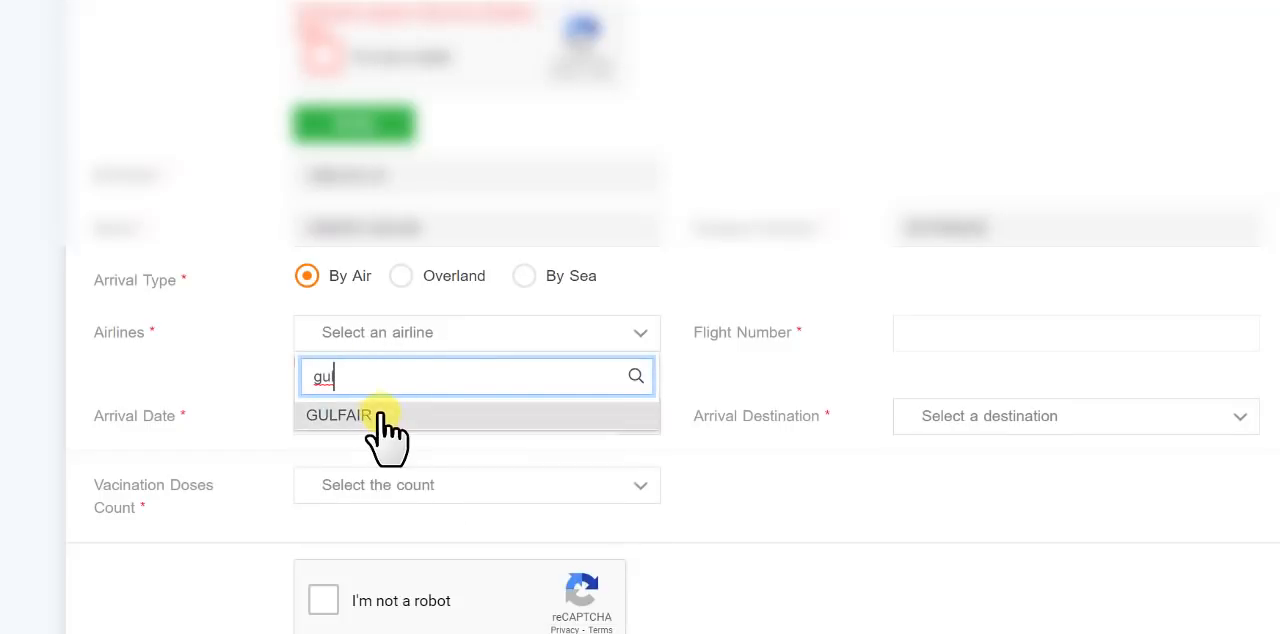
{"action": "left_click", "coordinate": [358, 415]}
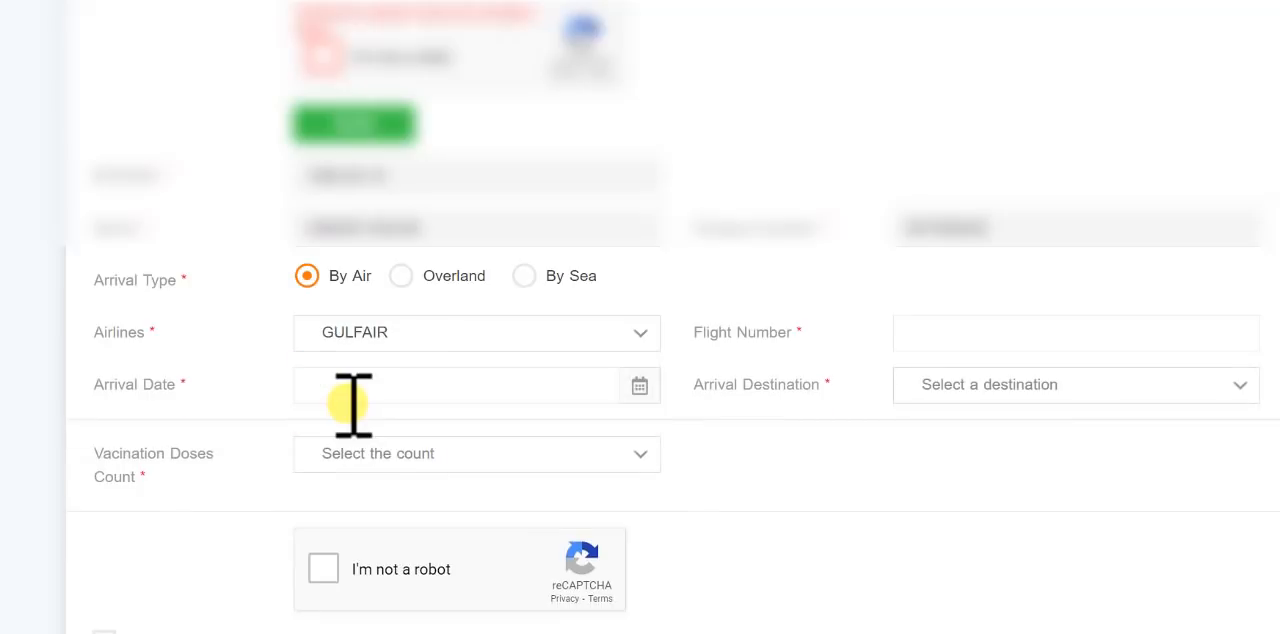
{"action": "left_click", "coordinate": [988, 334]}
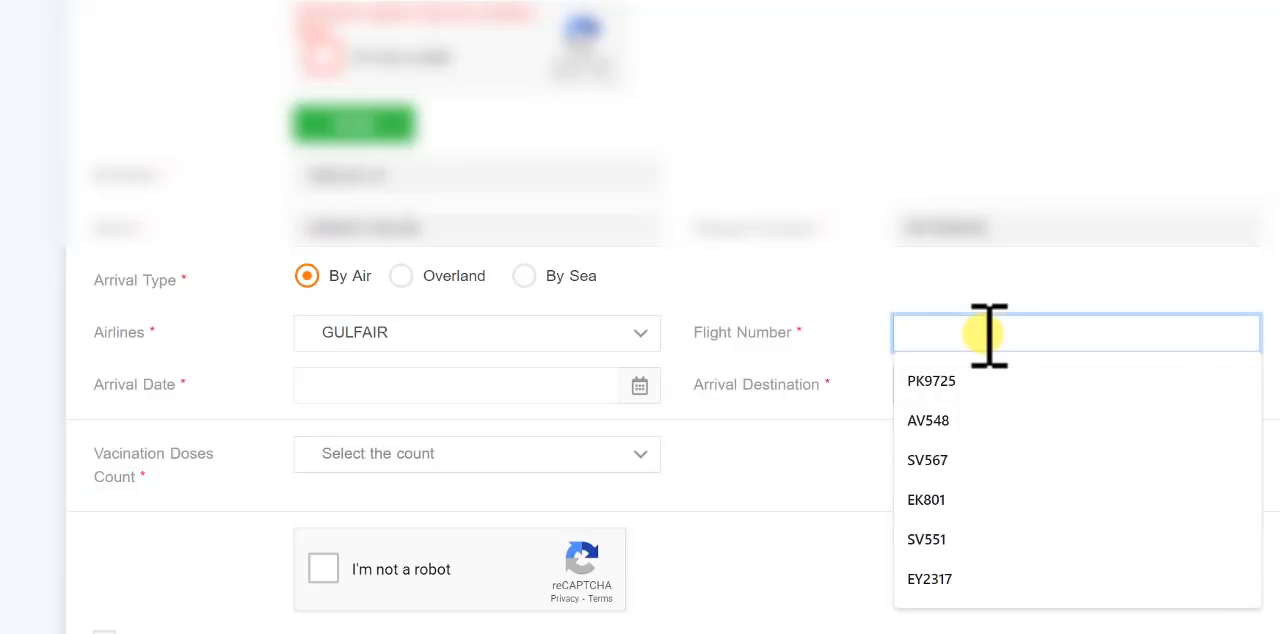
{"action": "type", "text": "GF769"}
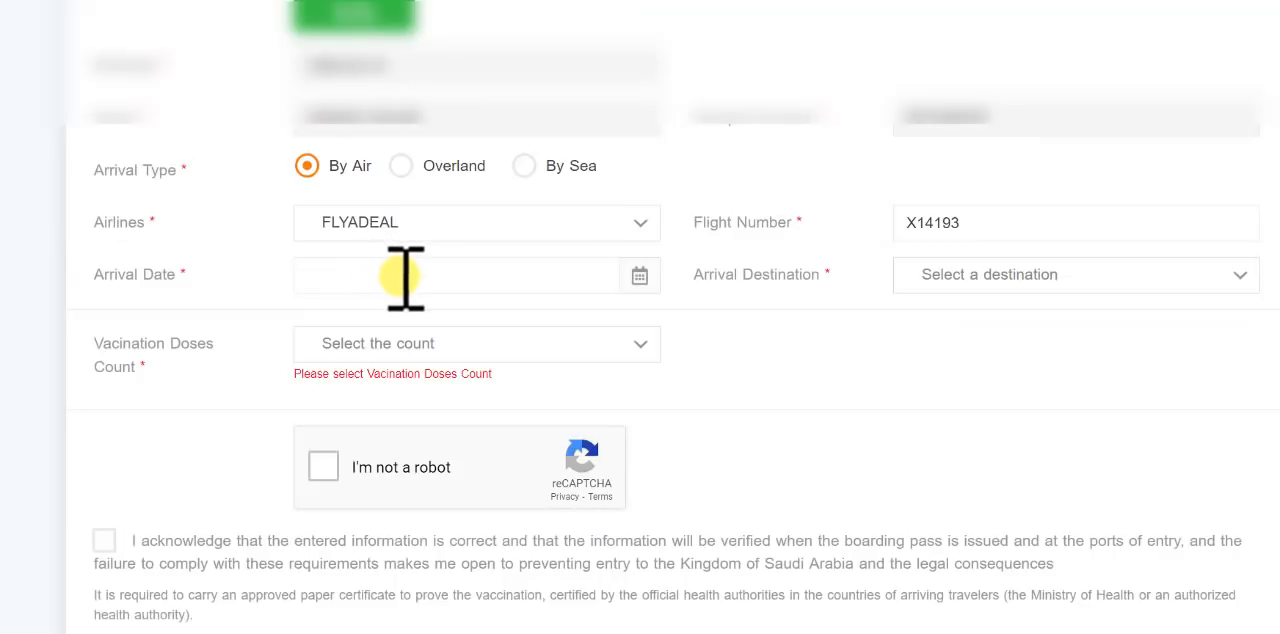
- Set the arrival date to 2021-11-22 and the arrival destination to Riyadh
{"action": "left_click", "coordinate": [406, 277]}
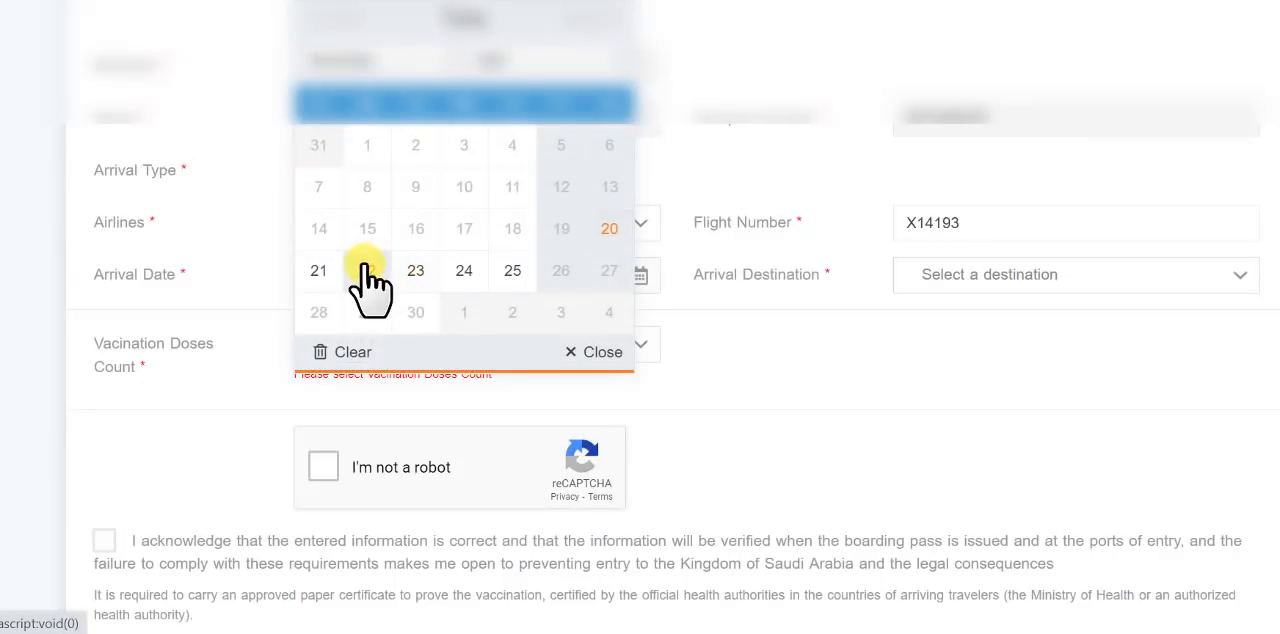
{"action": "left_click", "coordinate": [367, 270]}
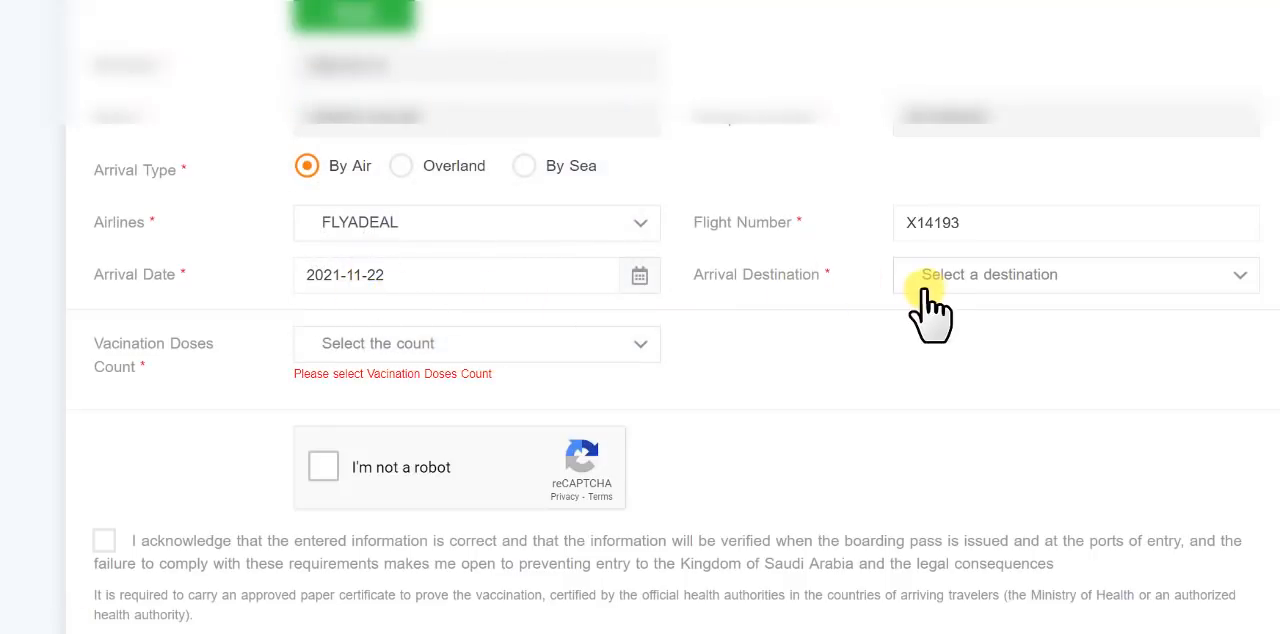
{"action": "left_click", "coordinate": [1072, 279]}
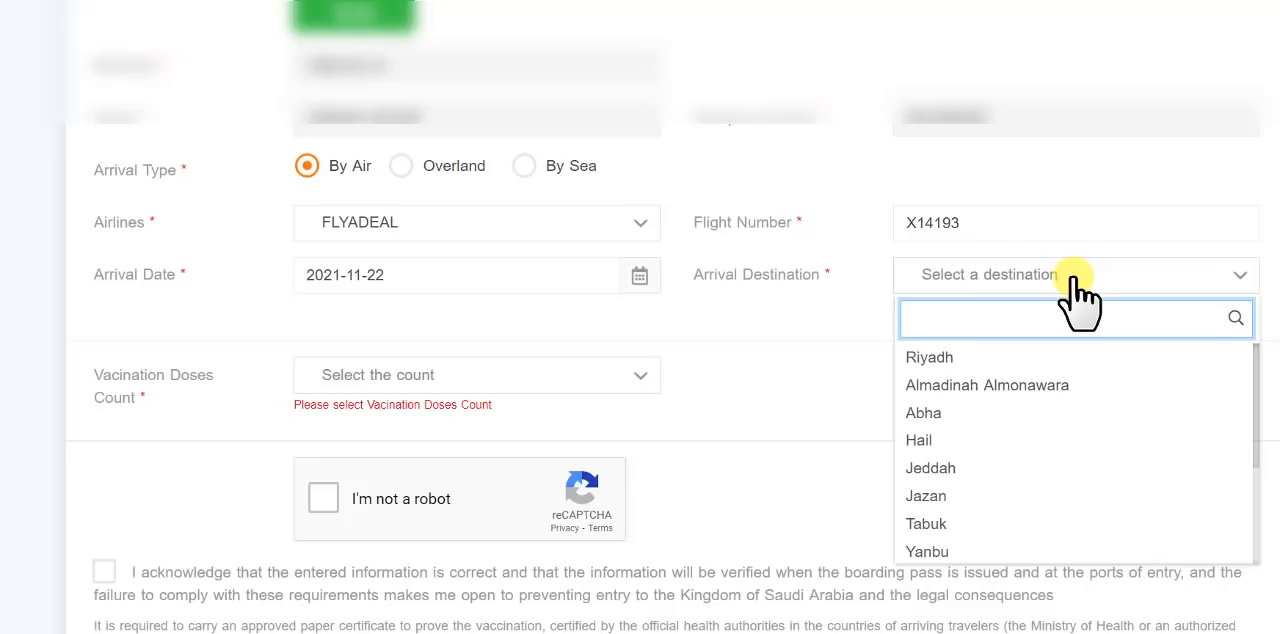
{"action": "type", "text": "r"}
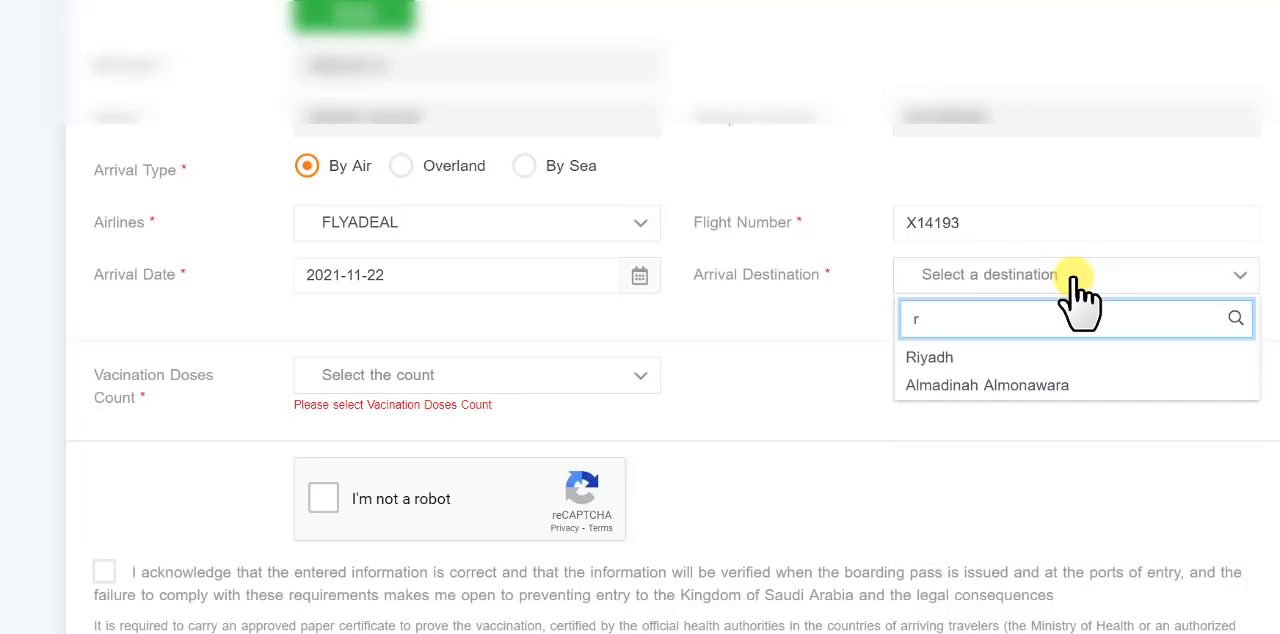
{"action": "left_click", "coordinate": [965, 358]}
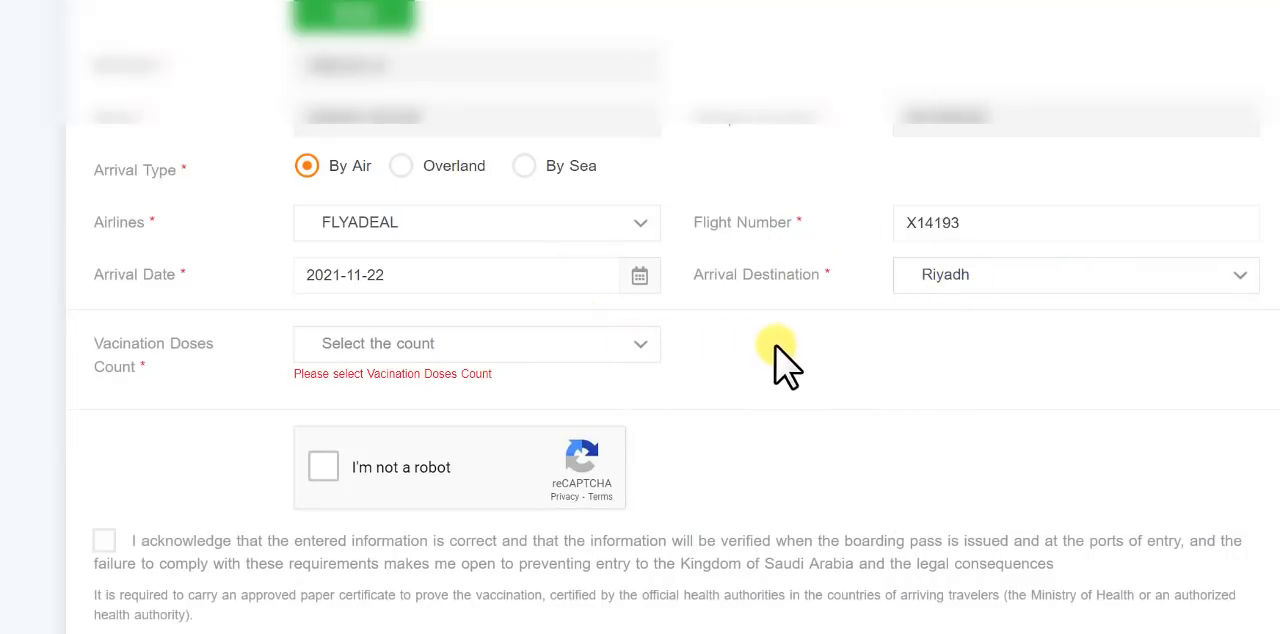
- Set the vaccination doses count to Two Doses Vaccination
{"action": "scroll", "coordinate": [766, 343], "scroll_direction": "down", "scroll_amount": 1}
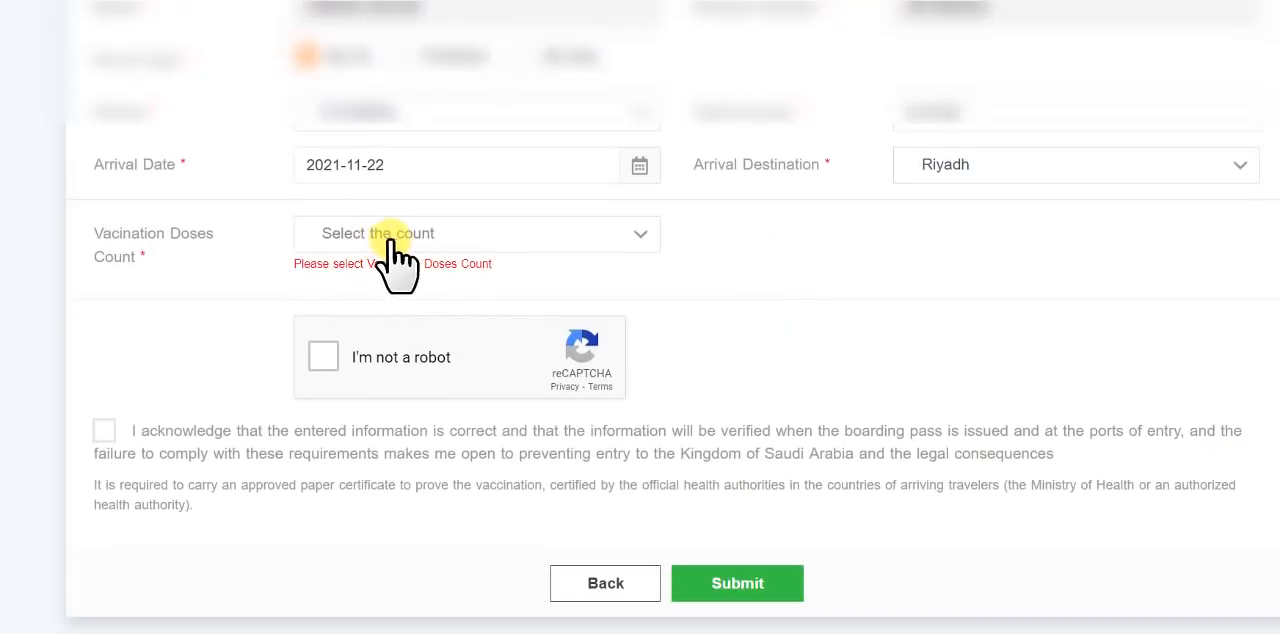
{"action": "left_click", "coordinate": [372, 235]}
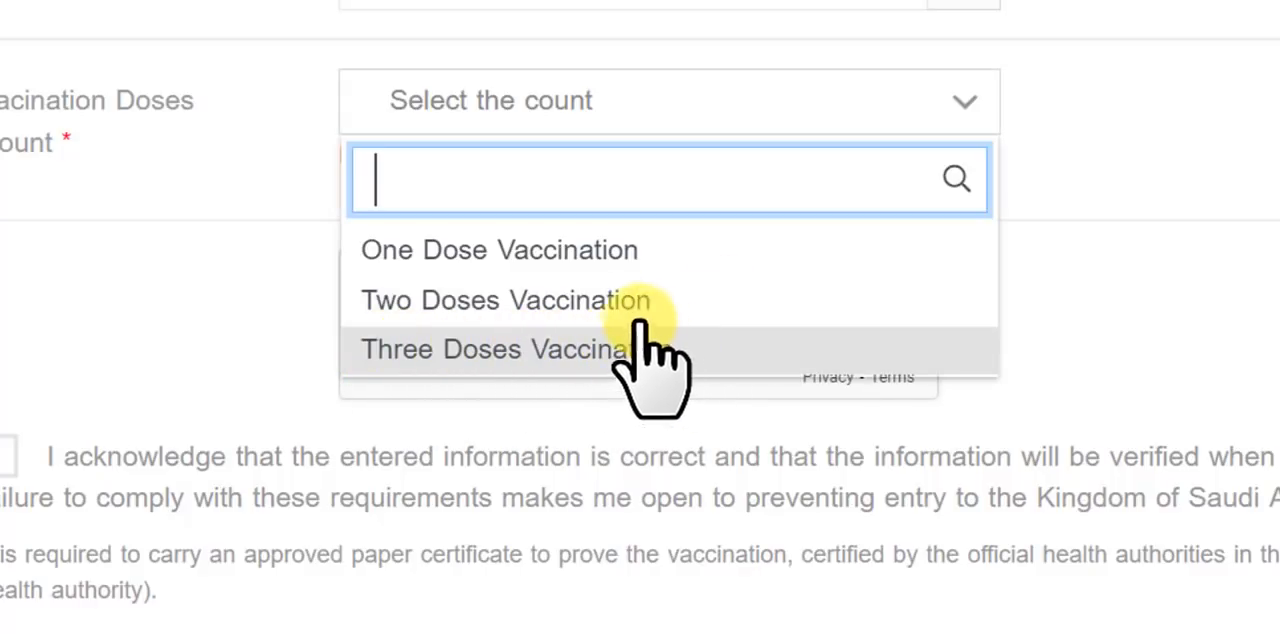
{"action": "left_click", "coordinate": [500, 300]}
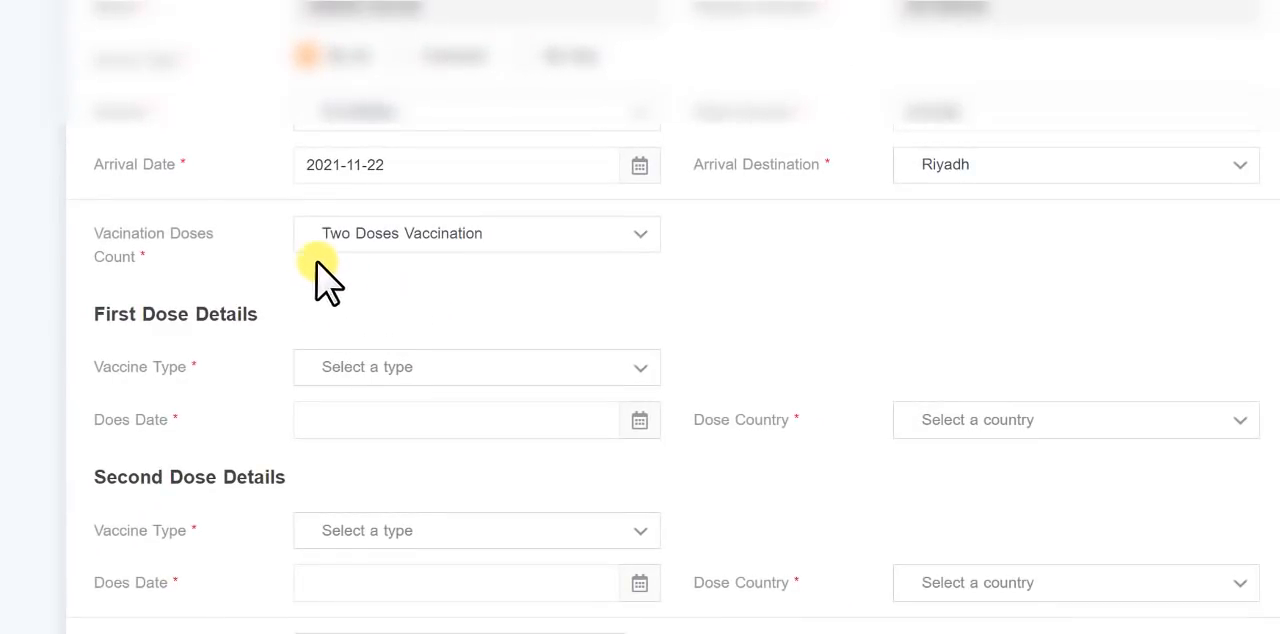
- In the first dose details, choose Moderna Vaccine as the type and set the dose date to 2021-07-15
{"action": "scroll", "coordinate": [265, 262], "scroll_direction": "down", "scroll_amount": 3}
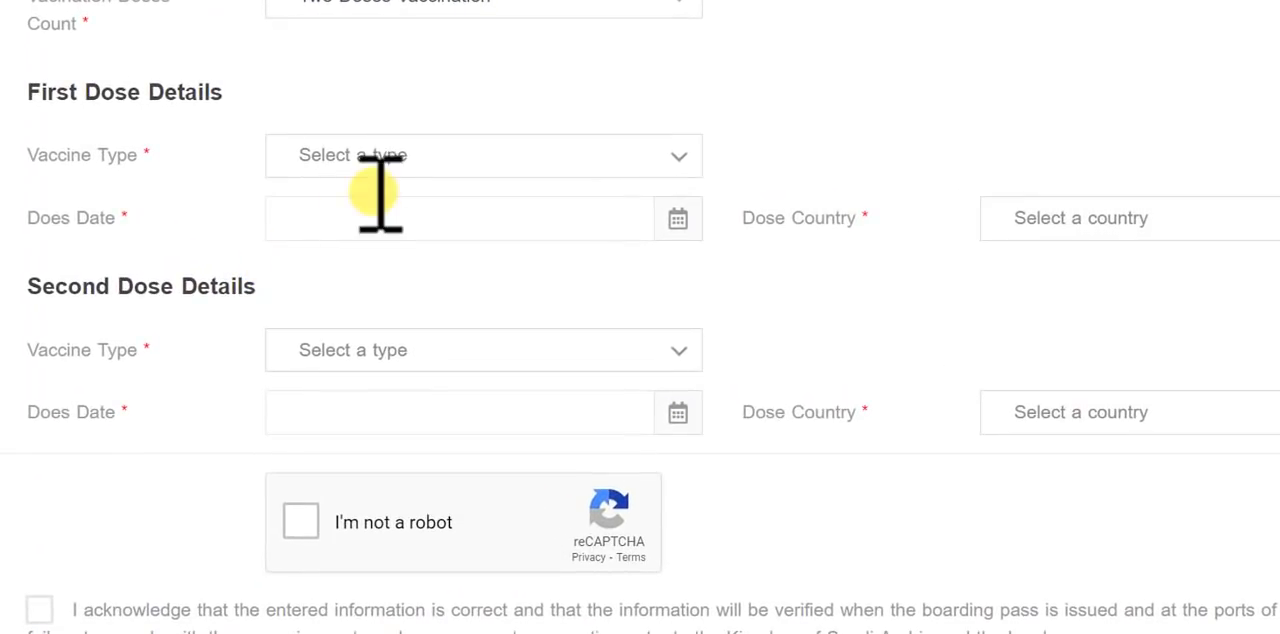
{"action": "left_click", "coordinate": [443, 158]}
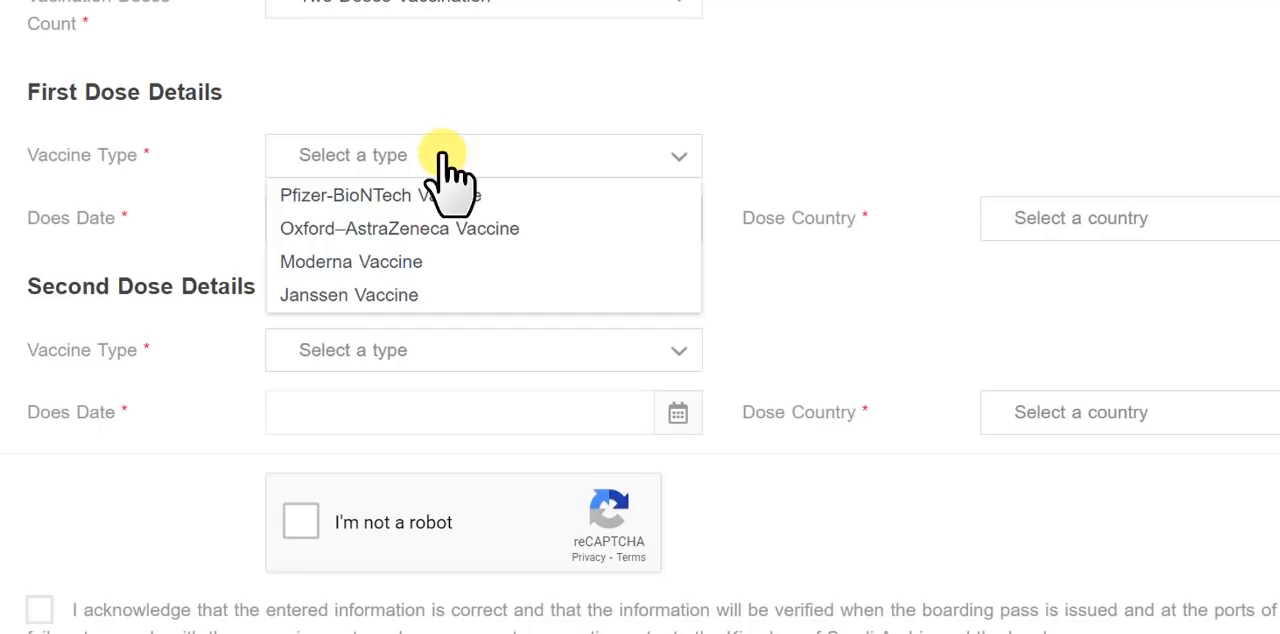
{"action": "left_click", "coordinate": [350, 261]}
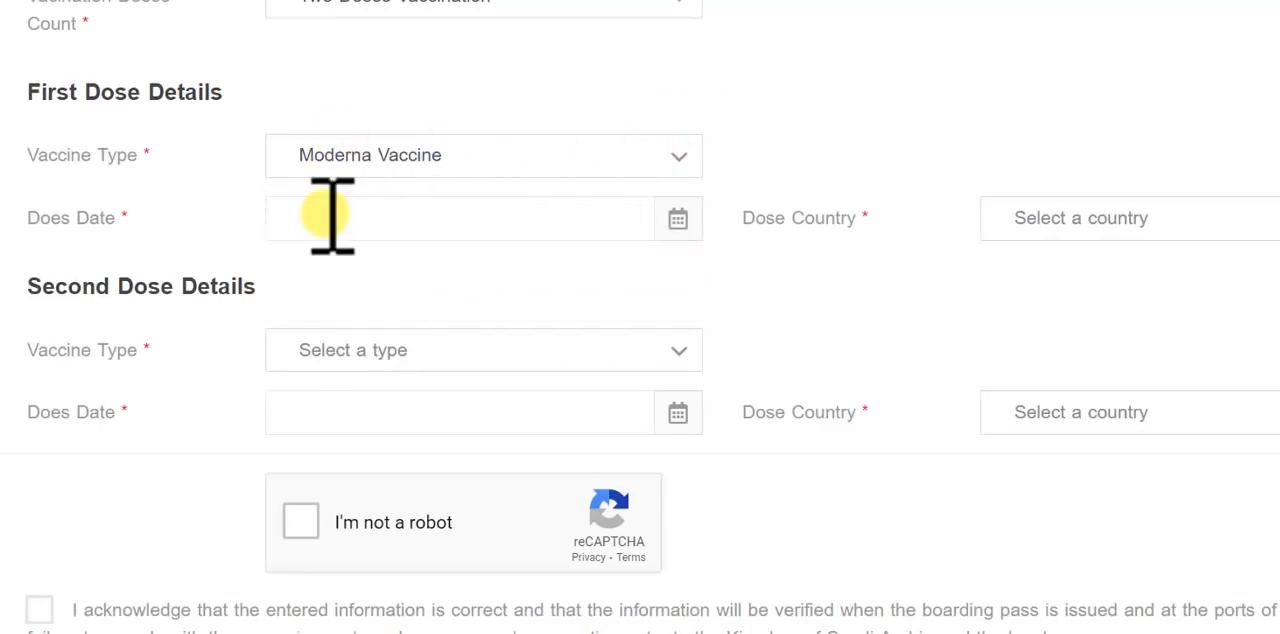
{"action": "scroll", "coordinate": [271, 223], "scroll_direction": "down", "scroll_amount": 3}
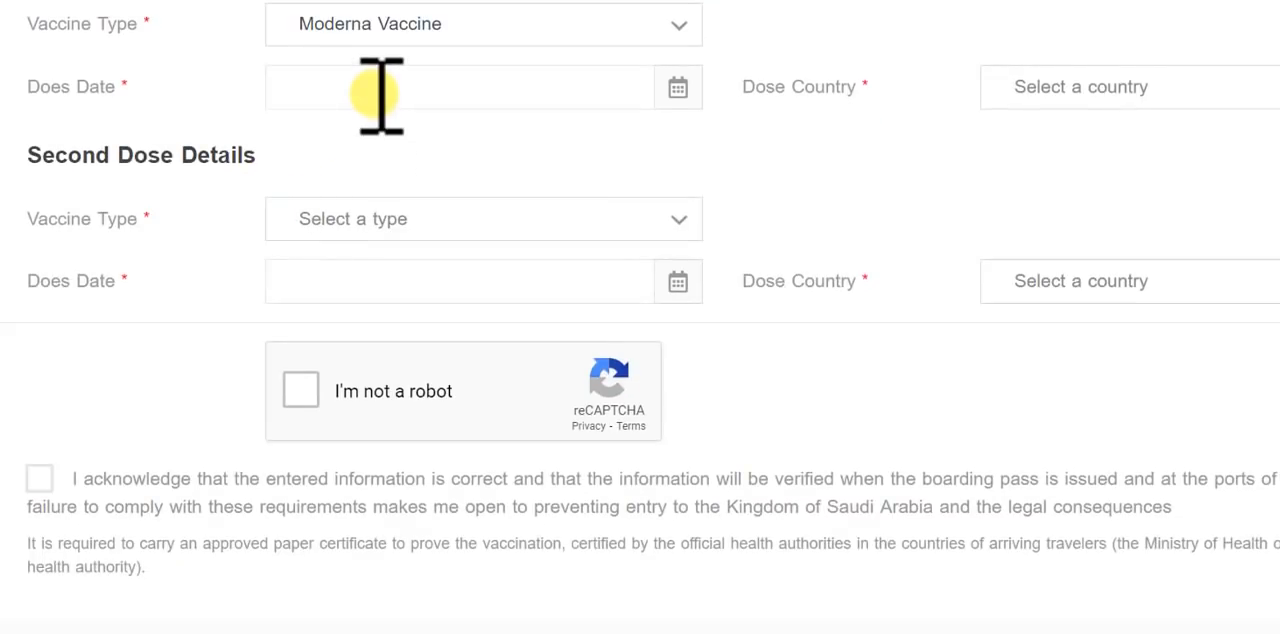
{"action": "scroll", "coordinate": [381, 95], "scroll_direction": "up", "scroll_amount": 3}
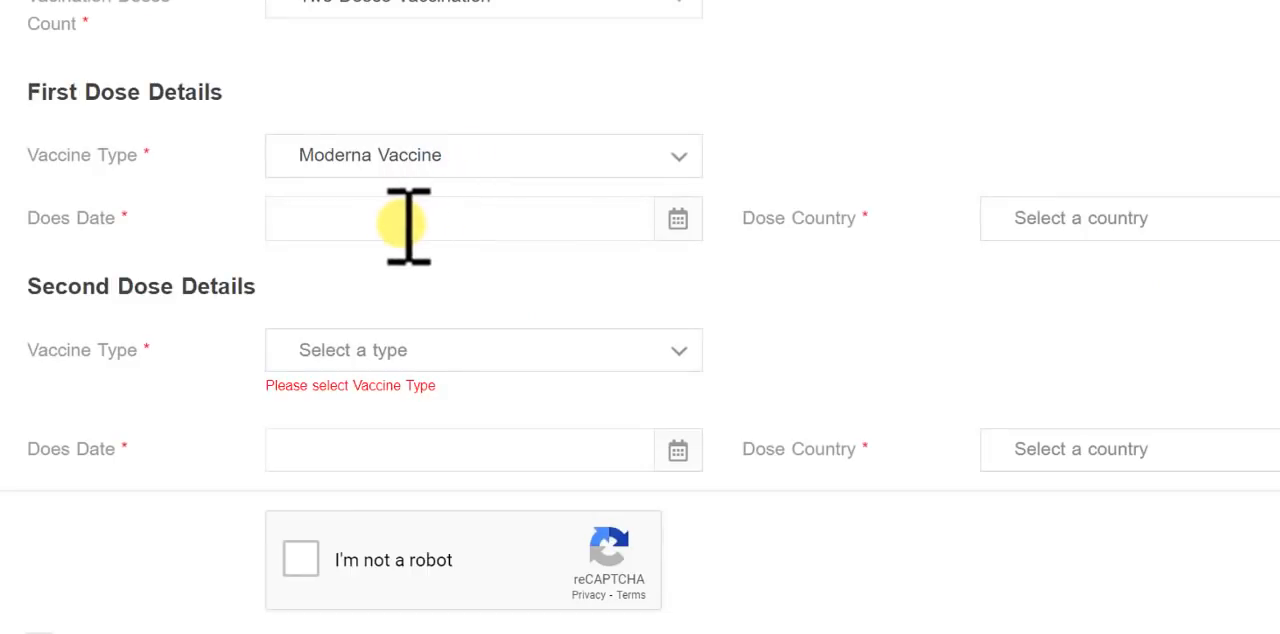
{"action": "left_click", "coordinate": [408, 225]}
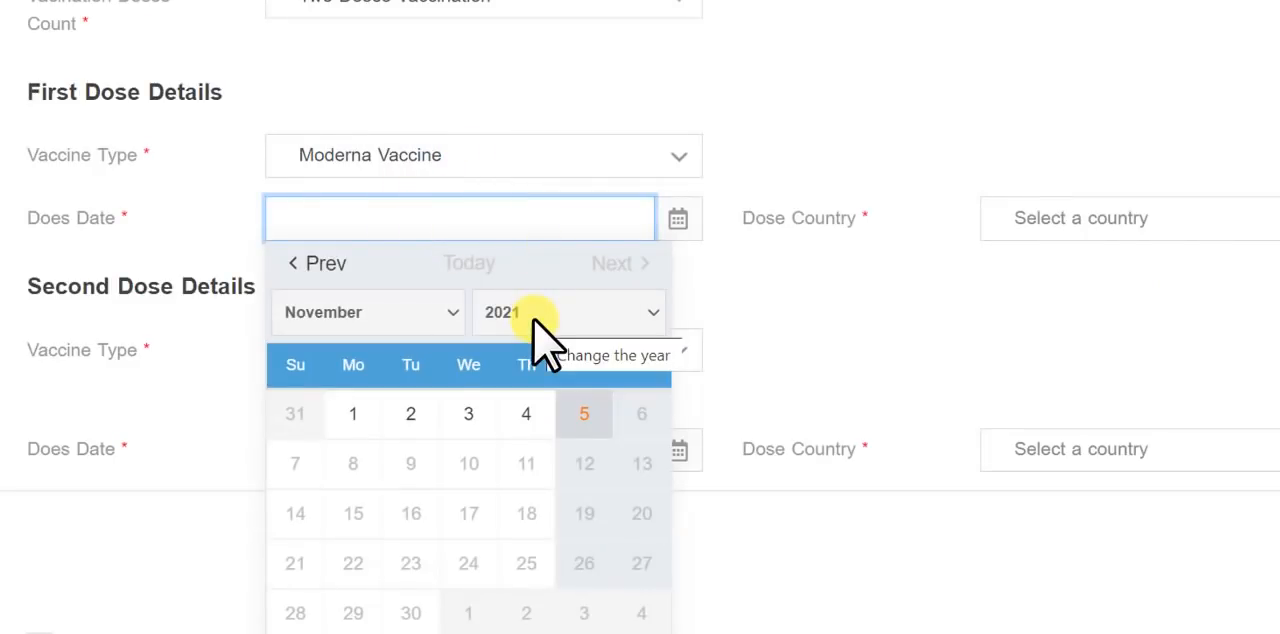
{"action": "left_click", "coordinate": [345, 312]}
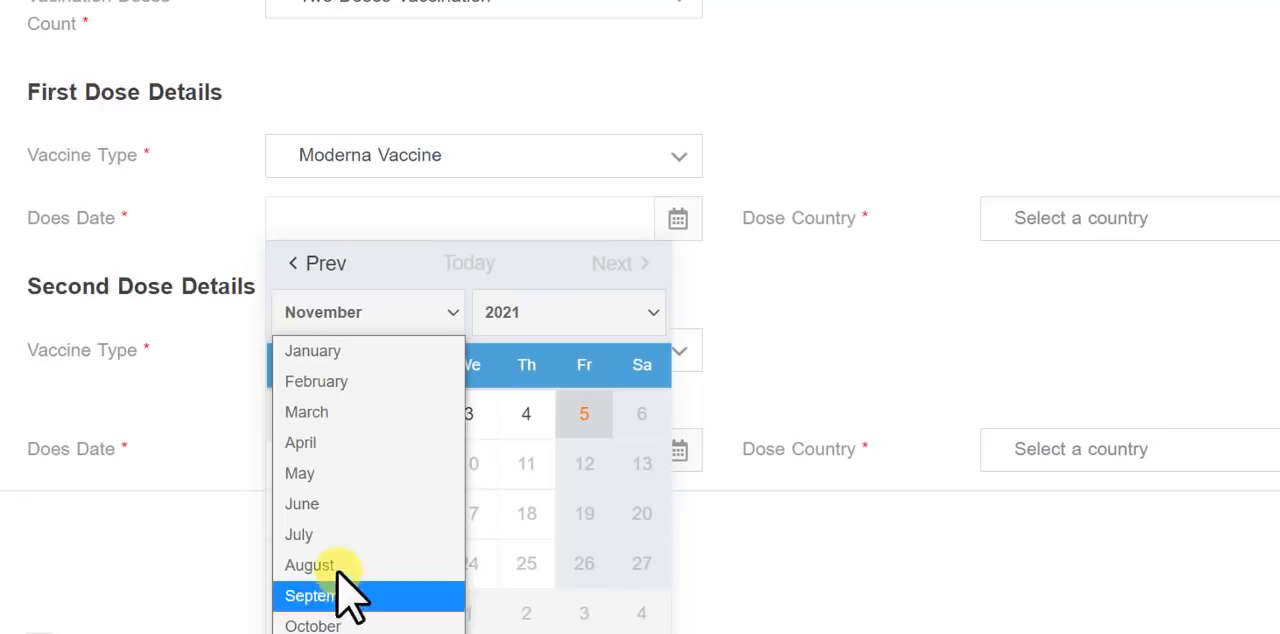
{"action": "left_click", "coordinate": [320, 534]}
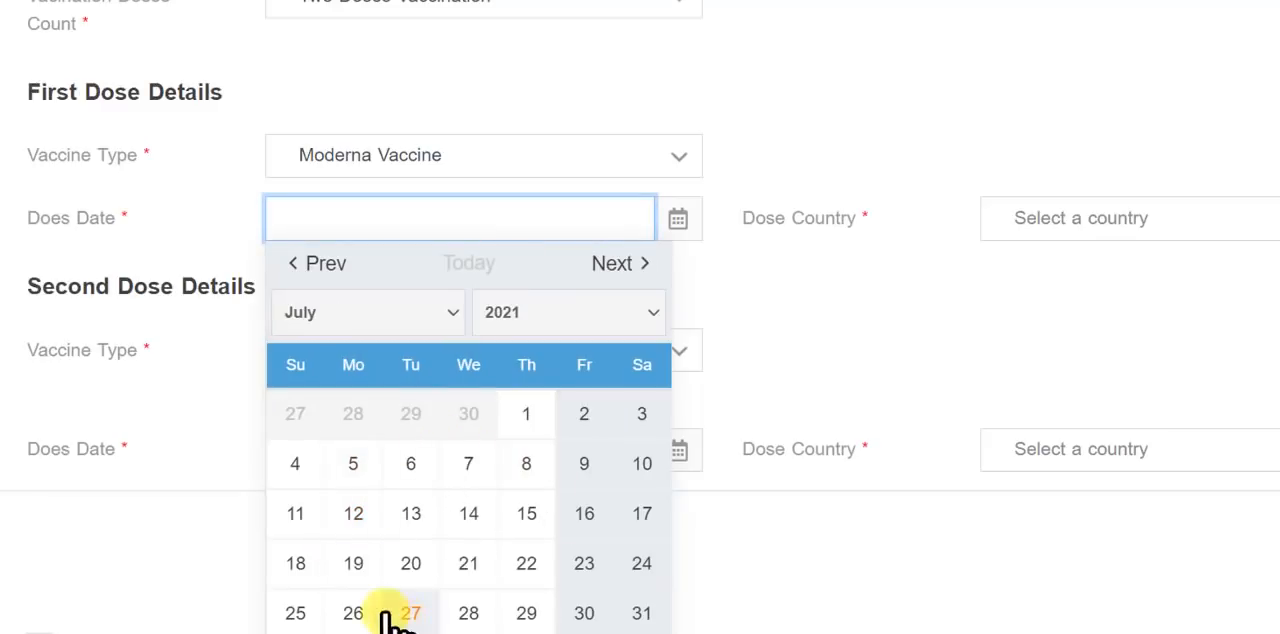
{"action": "left_click", "coordinate": [526, 513]}
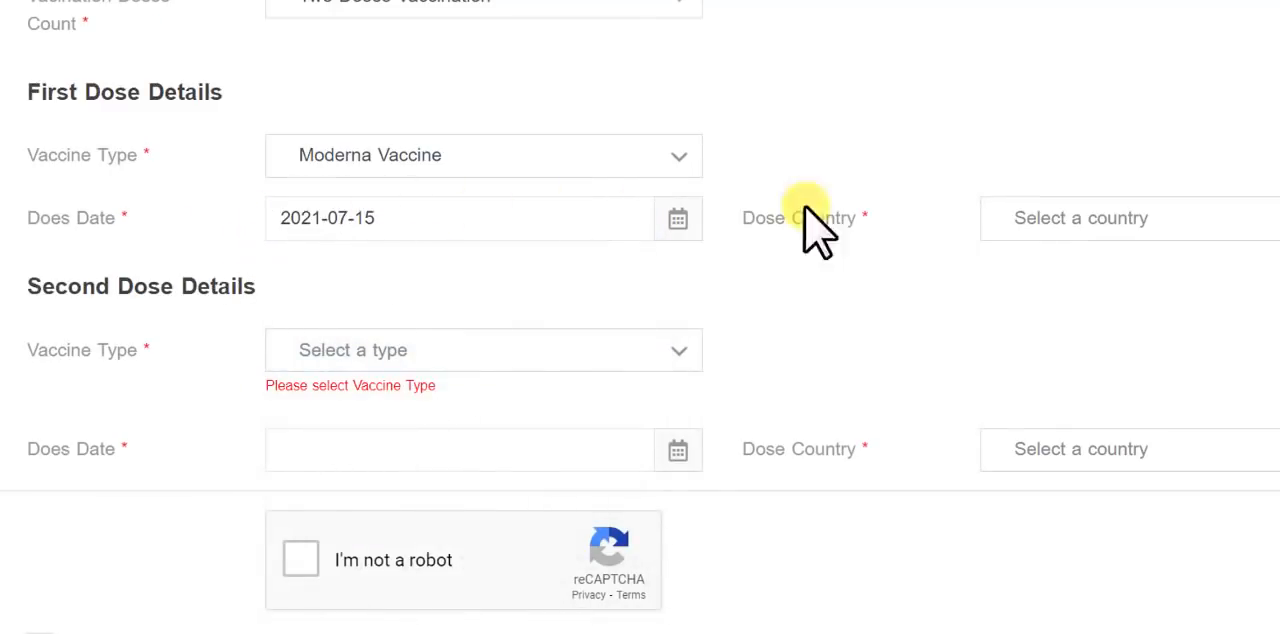
- Set the first dose country to Pakistan
{"action": "left_click", "coordinate": [1108, 220]}
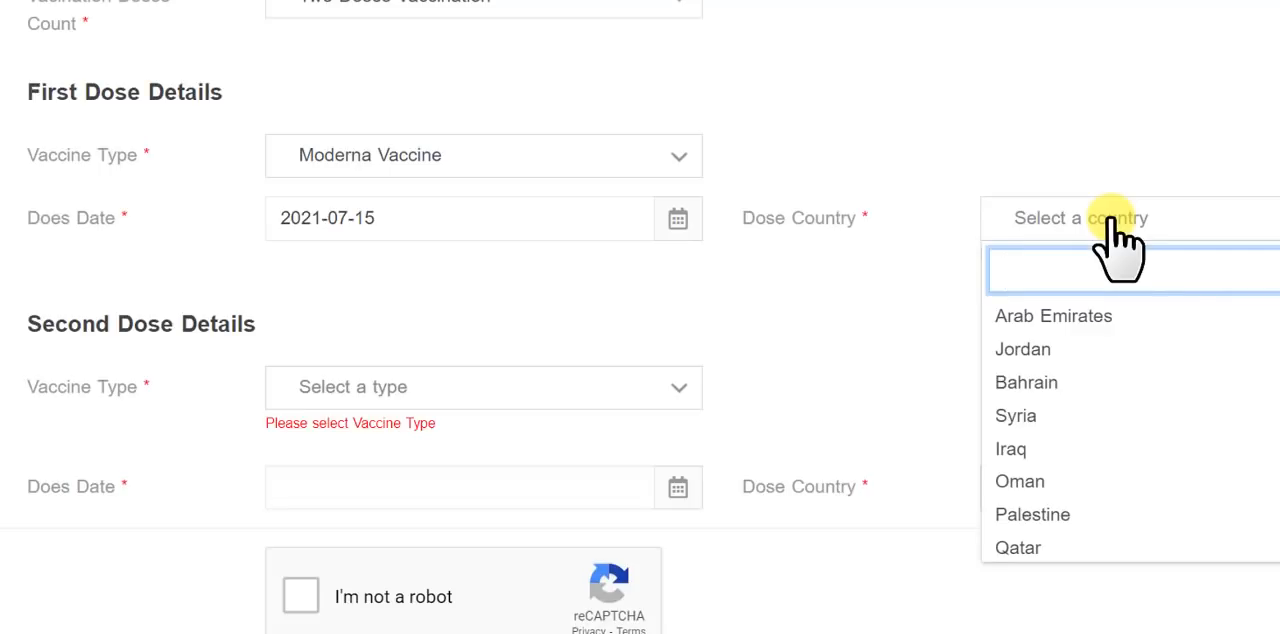
{"action": "type", "text": "paki"}
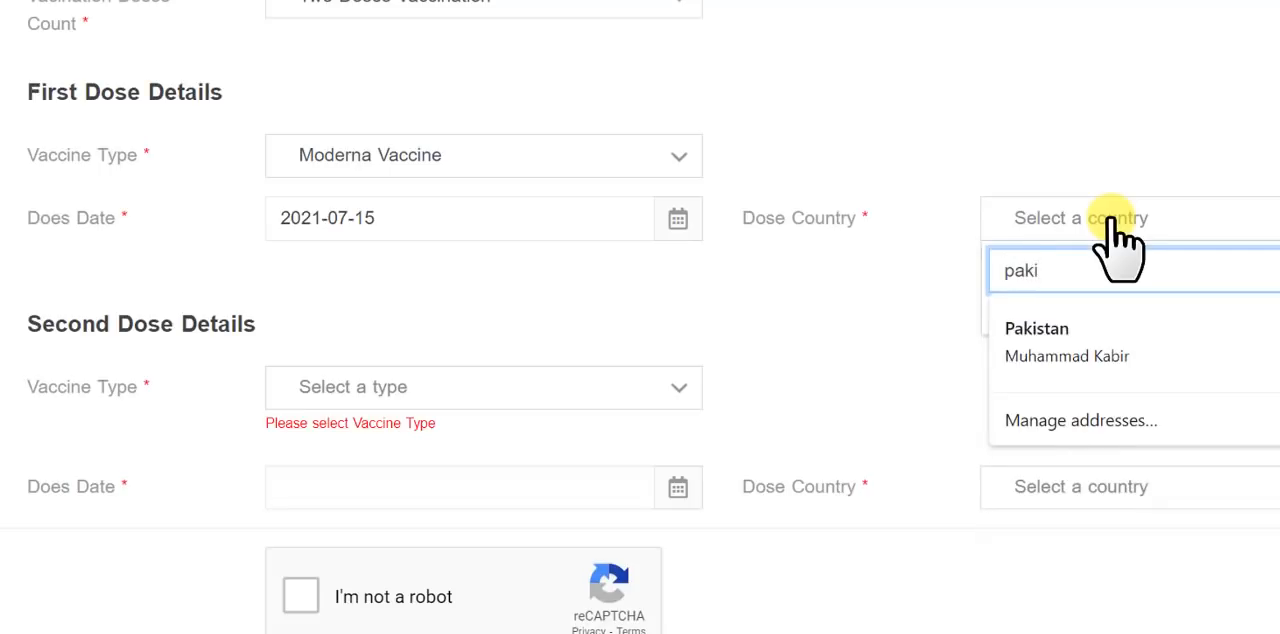
{"action": "left_click", "coordinate": [1023, 340]}
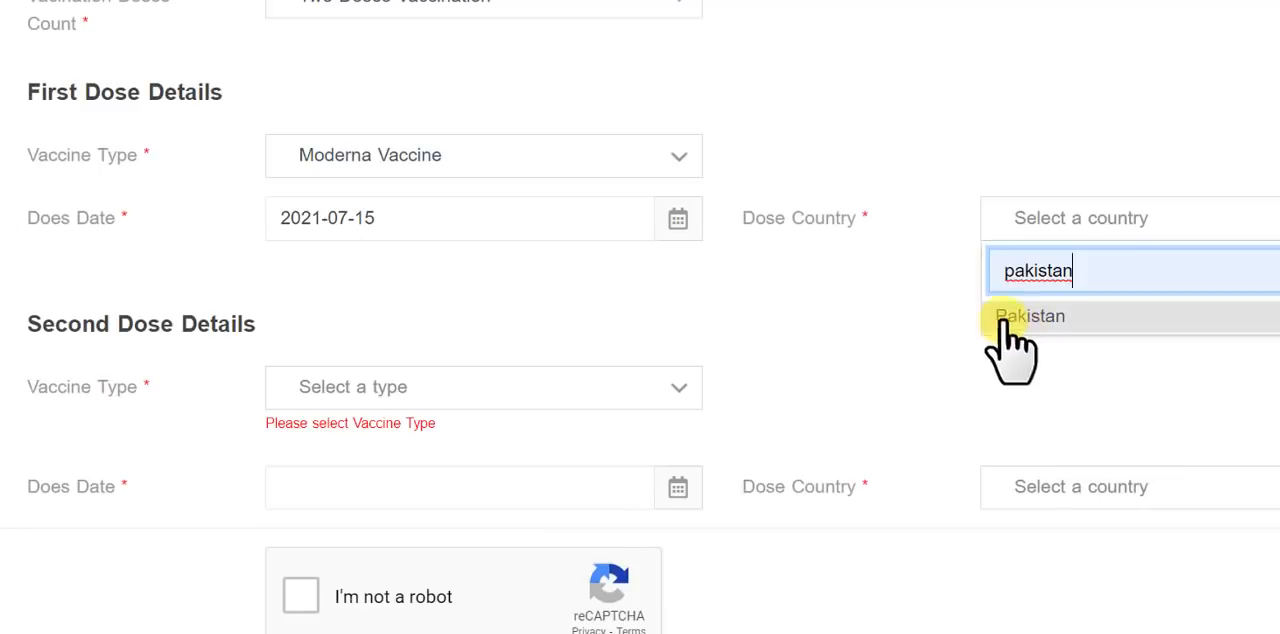
{"action": "left_click", "coordinate": [1003, 320]}
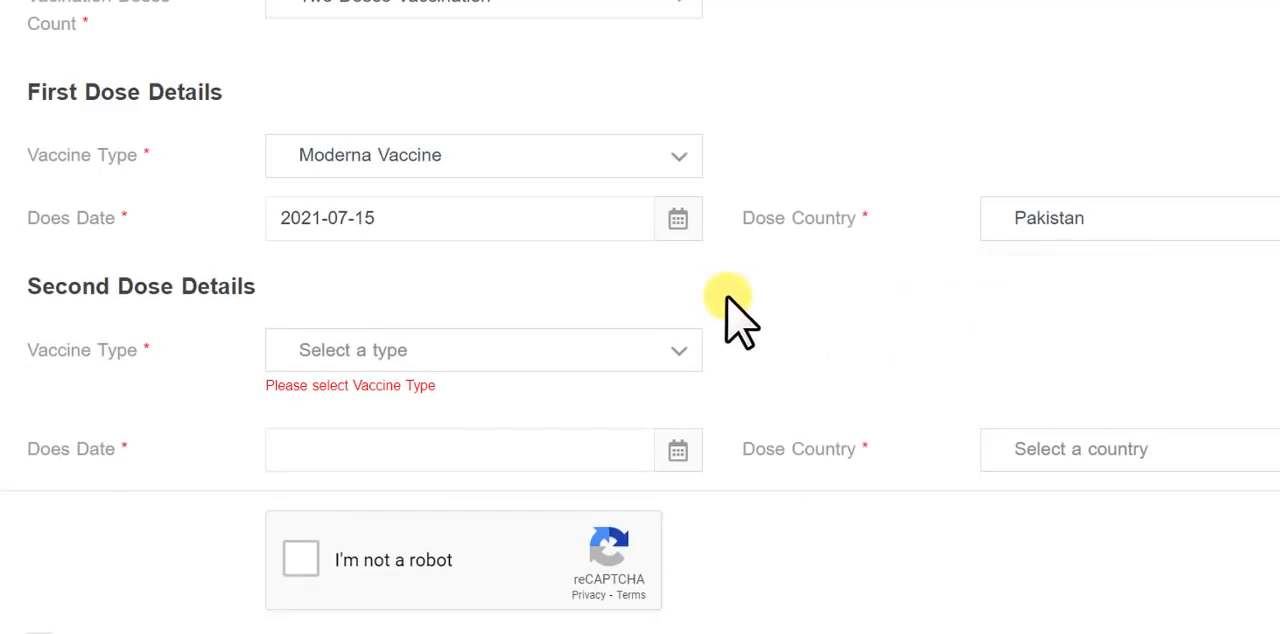
- In the second dose details, choose Moderna Vaccine as the type and set the dose date to 2021-11-16
{"action": "left_click", "coordinate": [400, 352]}
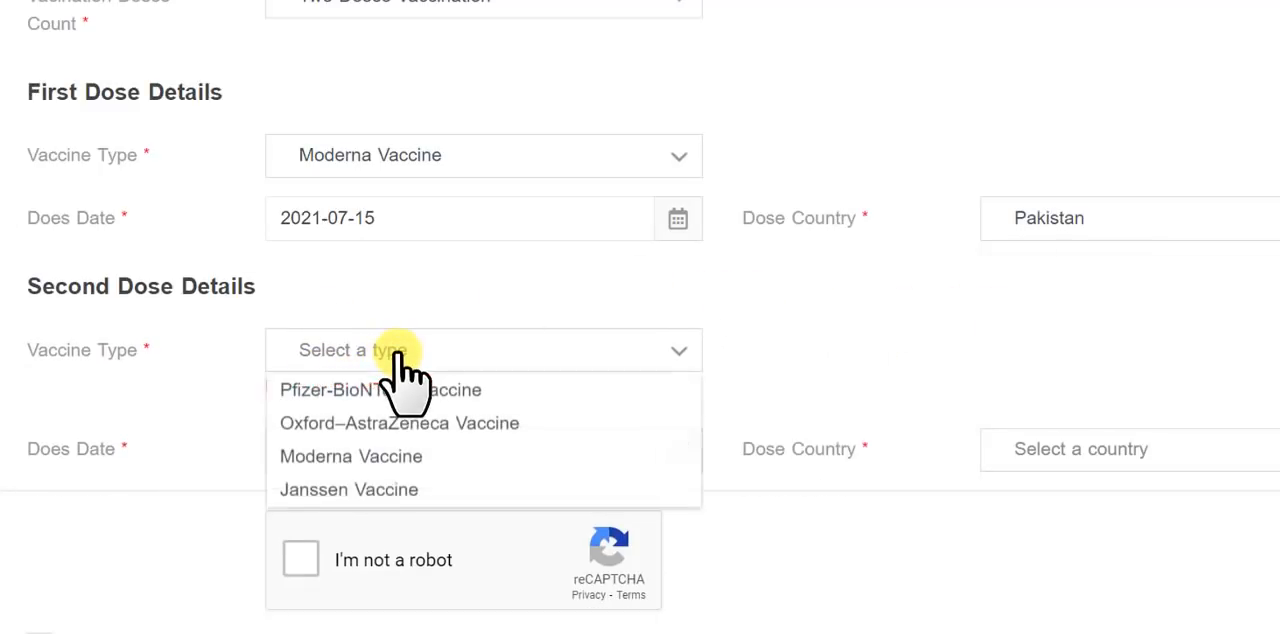
{"action": "scroll", "coordinate": [371, 260], "scroll_direction": "down", "scroll_amount": 3}
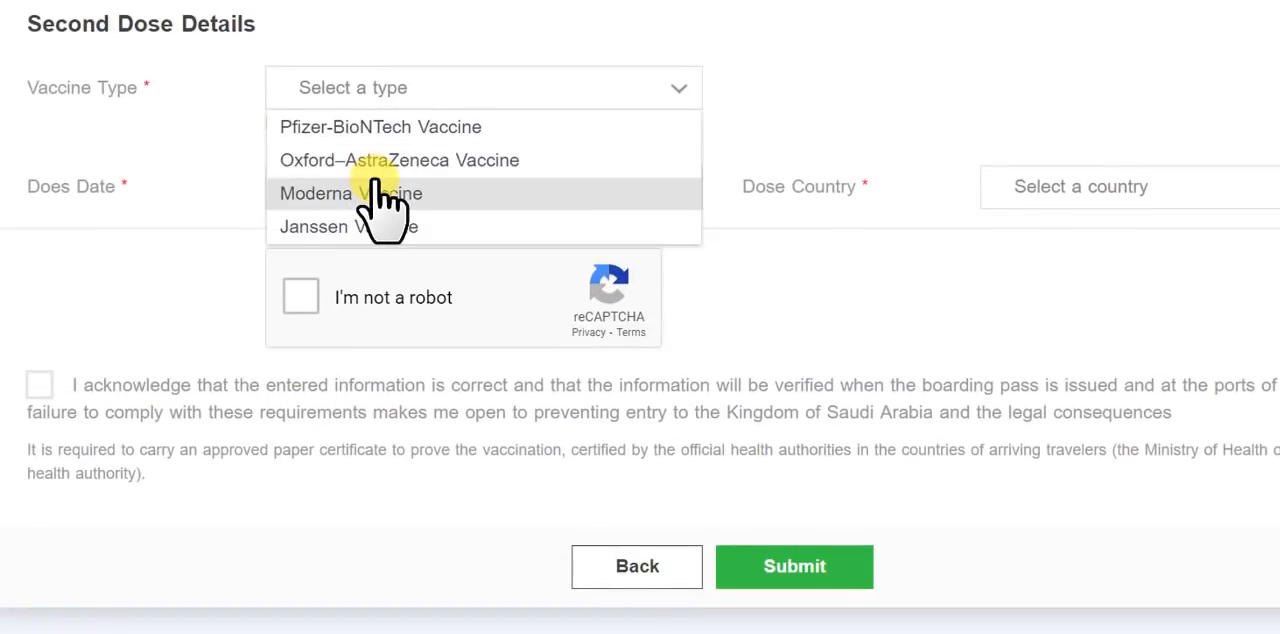
{"action": "left_click", "coordinate": [376, 193]}
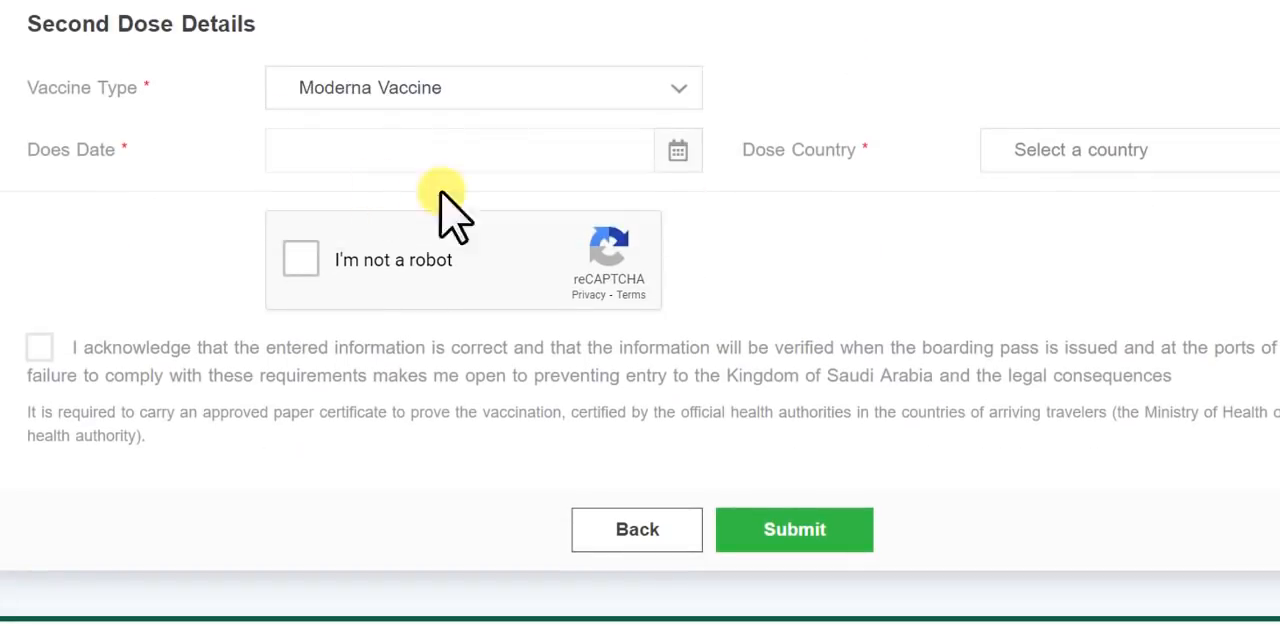
{"action": "left_click", "coordinate": [372, 155]}
{"action": "left_click", "coordinate": [411, 394]}
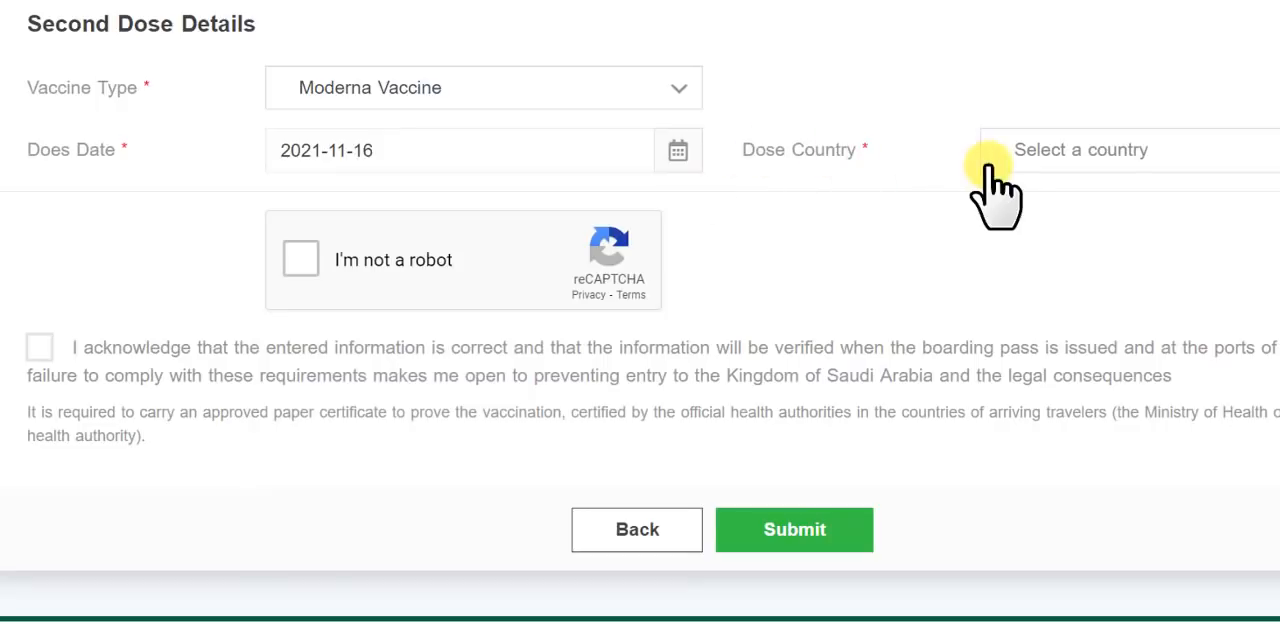
- Set the second dose country to Pakistan
{"action": "left_click", "coordinate": [1136, 150]}
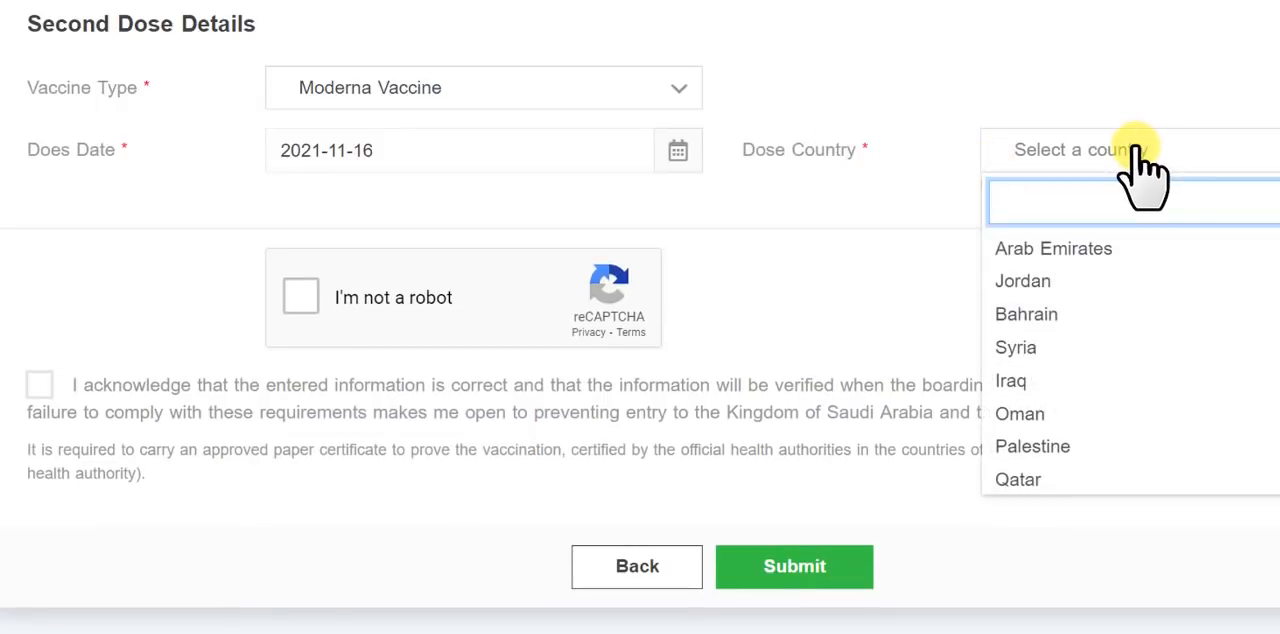
{"action": "type", "text": "pa"}
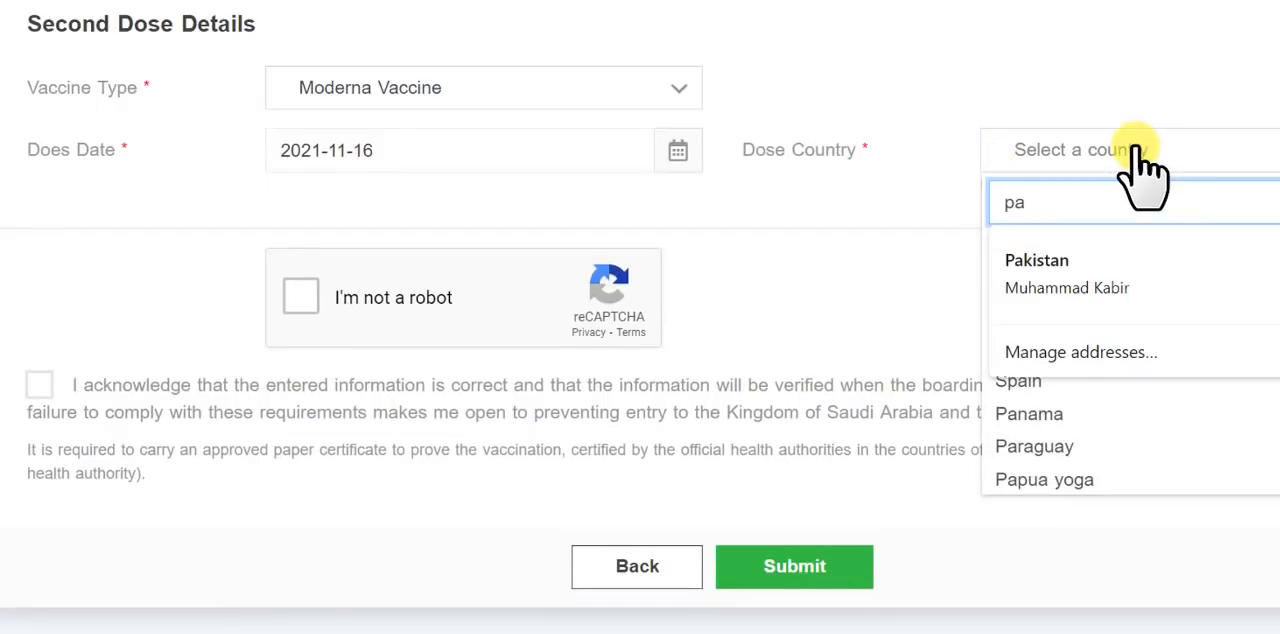
{"action": "type", "text": "kistan"}
{"action": "left_click", "coordinate": [1080, 275]}
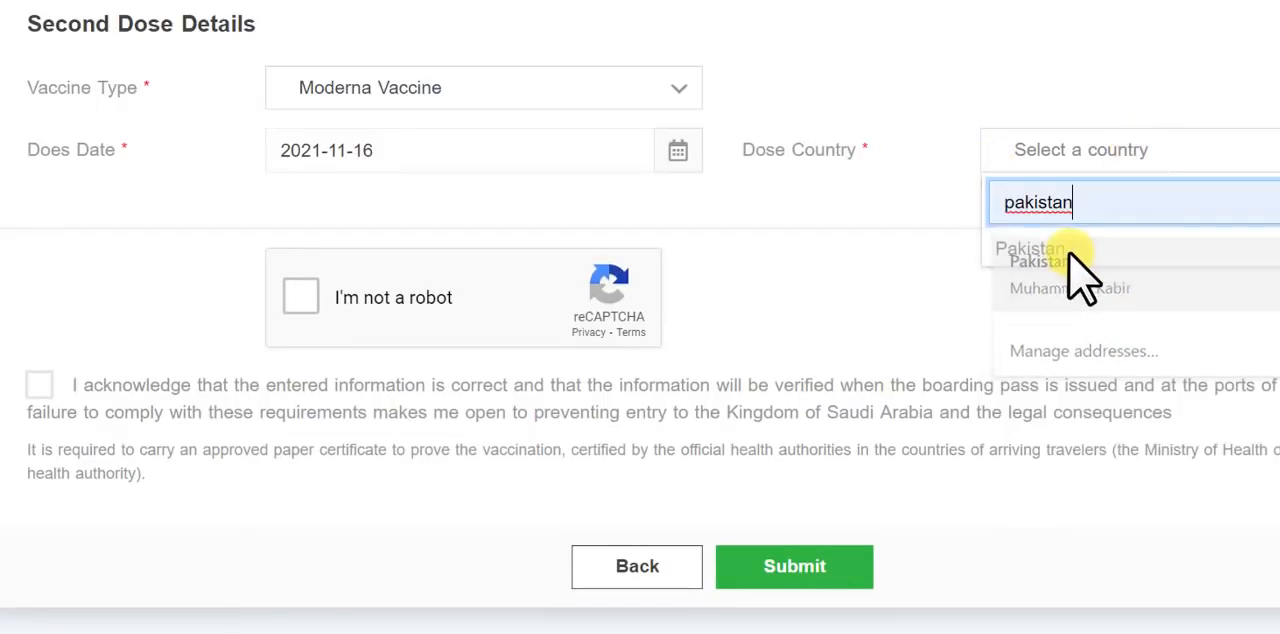
{"action": "left_click", "coordinate": [1072, 252]}
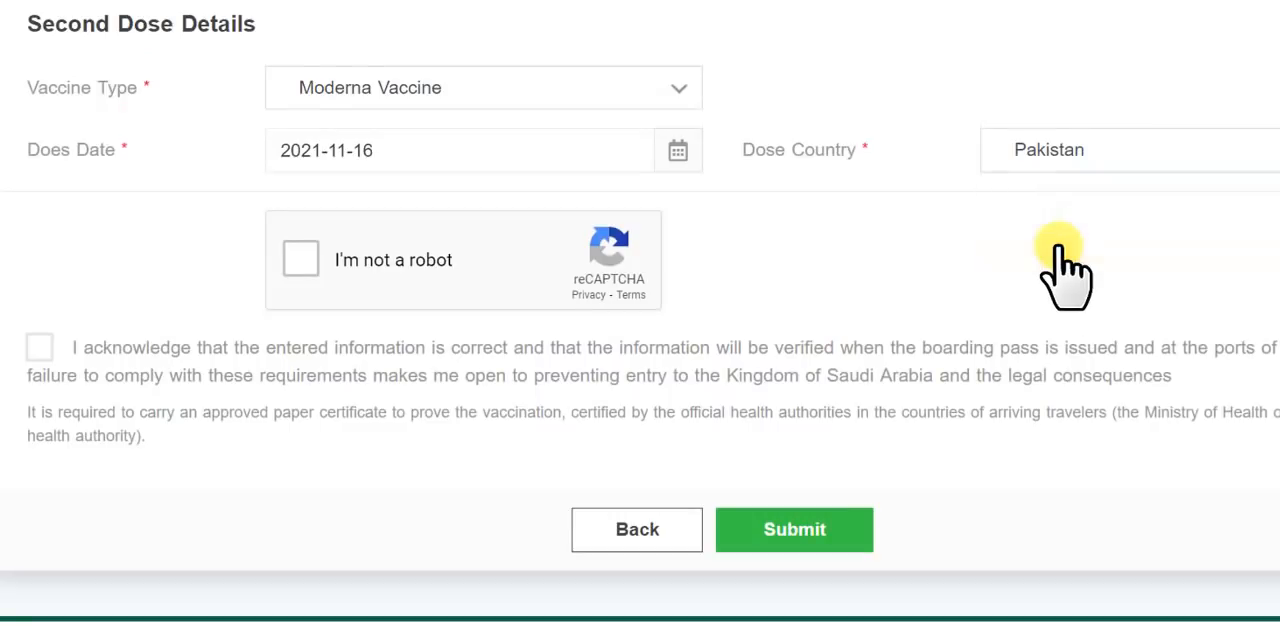
- Complete the robot check and the acknowledgement that the information is correct, and submit the arrival registration
{"action": "left_click", "coordinate": [300, 263]}
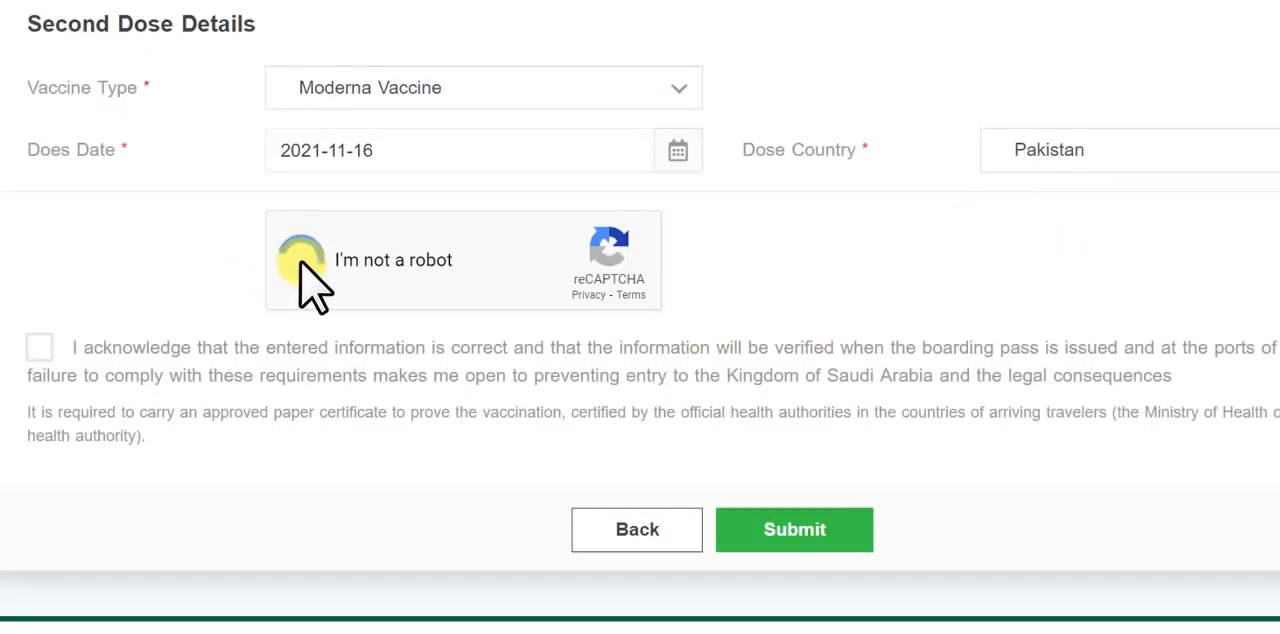
{"action": "left_click", "coordinate": [40, 350]}
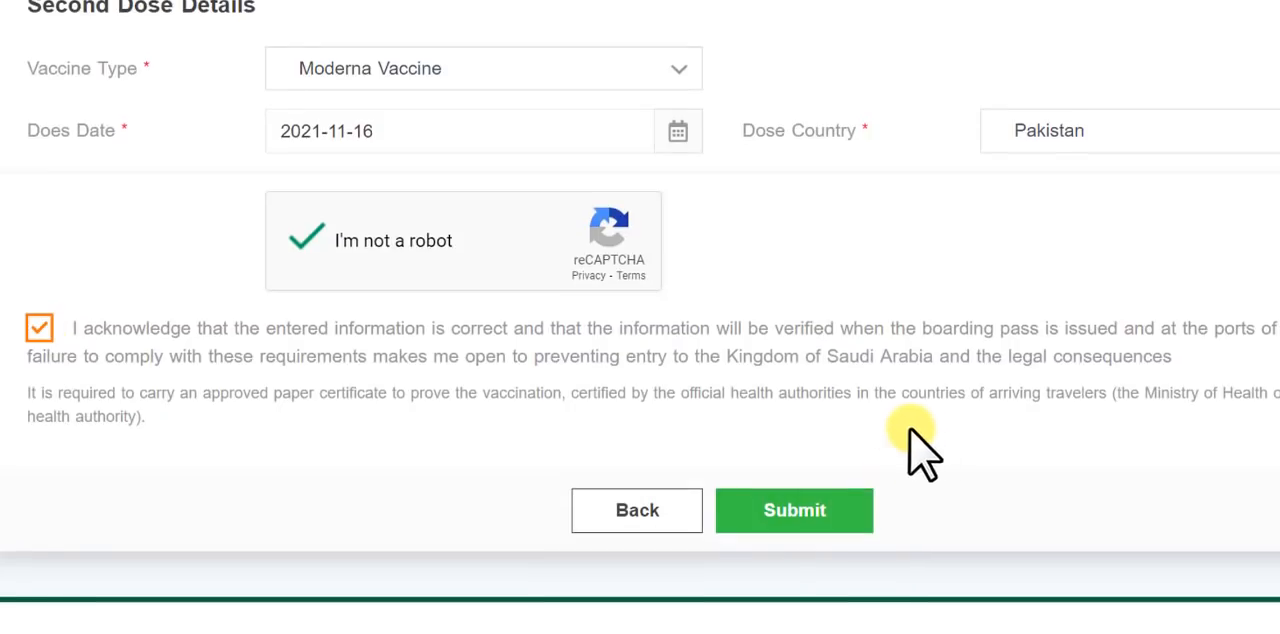
{"action": "left_click", "coordinate": [815, 510]}
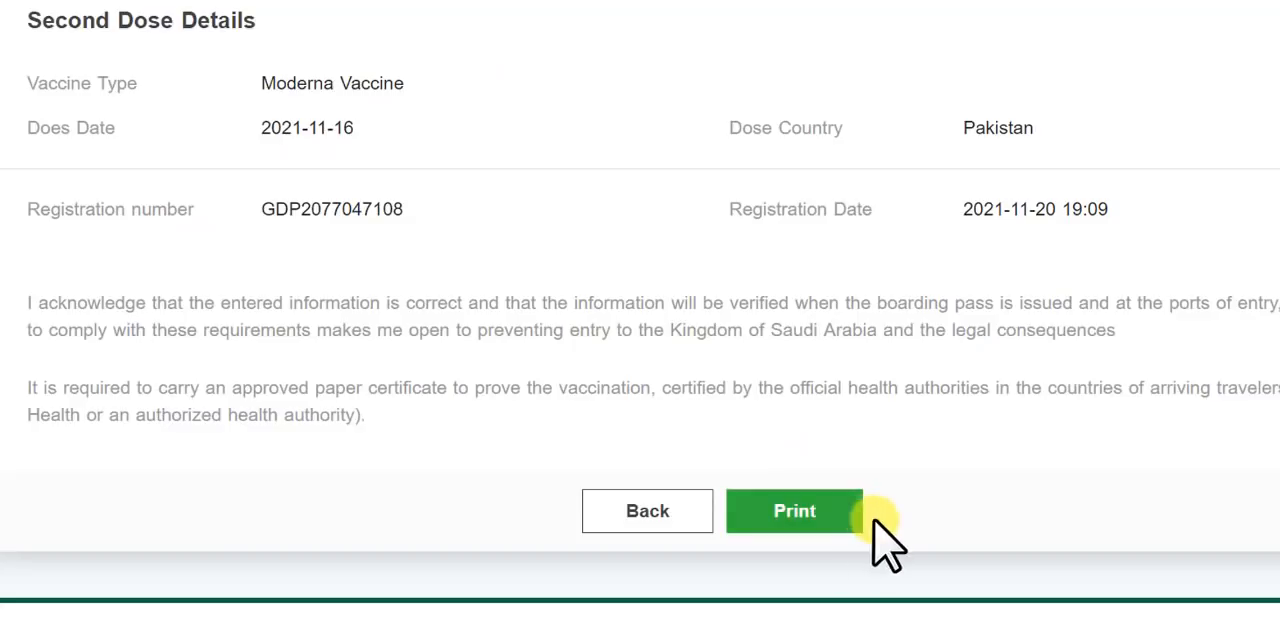
- Print the submitted arrival registration
{"action": "left_click", "coordinate": [805, 510]}
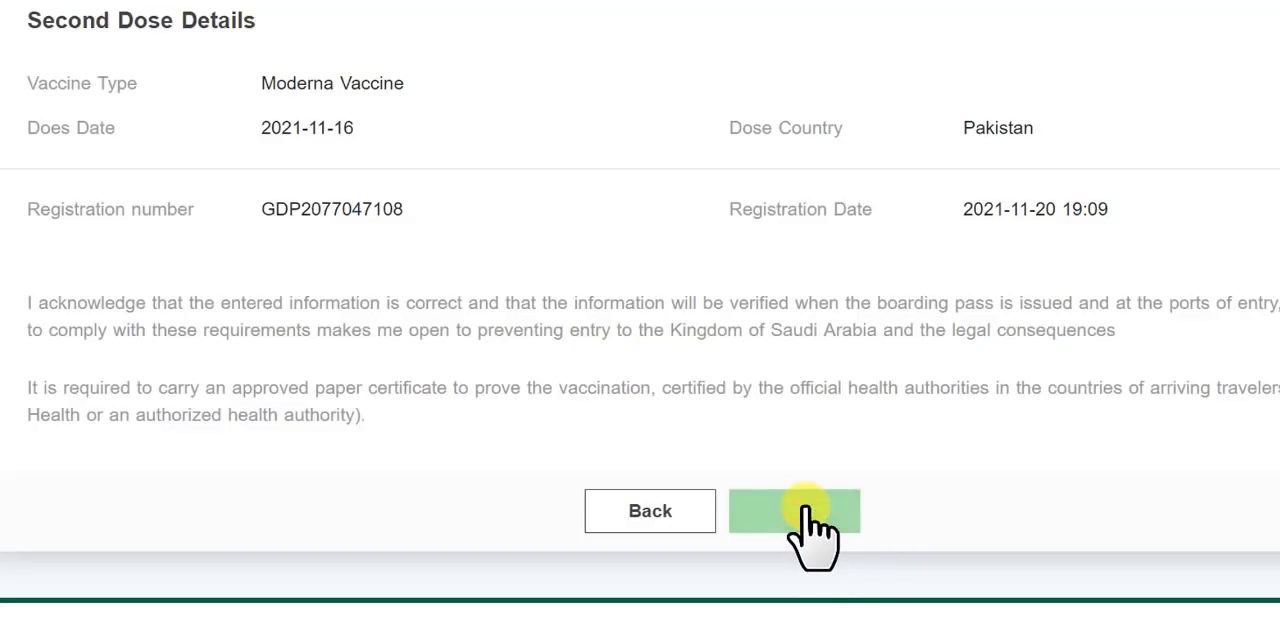